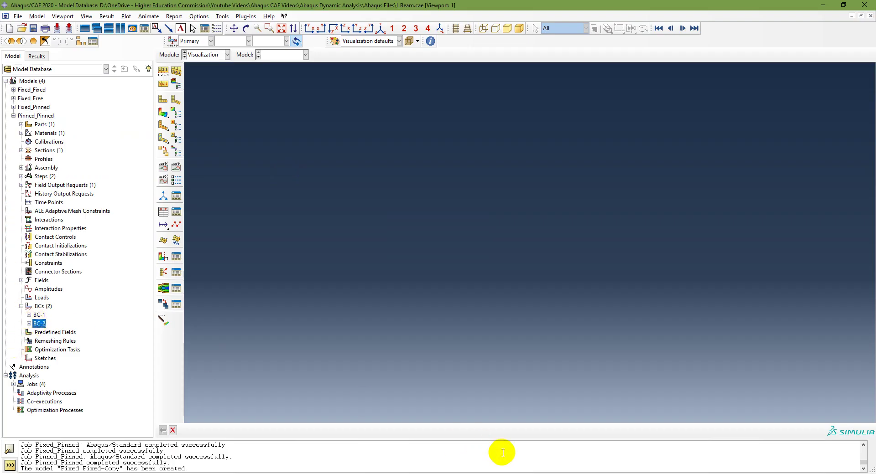
- Edit boundary condition BC-1 of the Pinned_Pinned model so that only U1 and U2 are constrained, clearing U3, UR1, UR2 and UR3
double_click(39, 315)
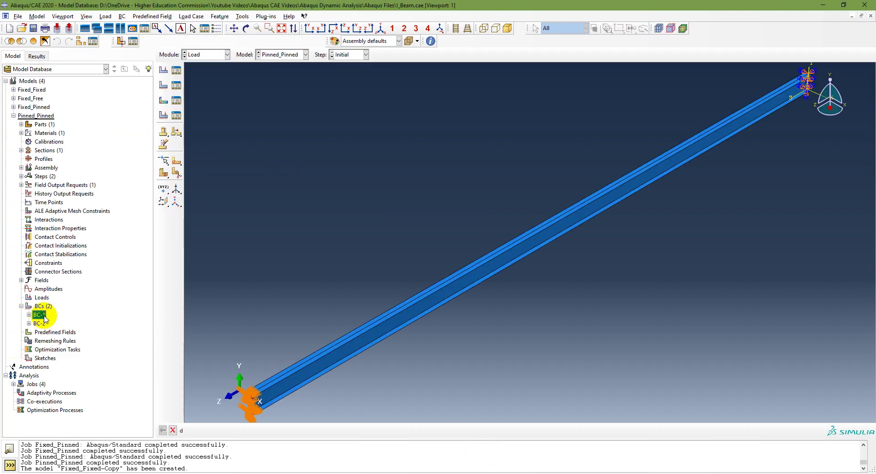
click(362, 258)
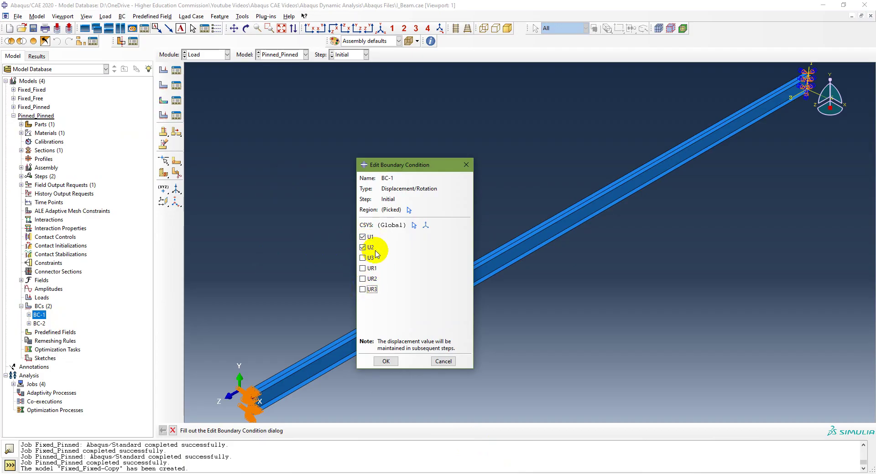
click(382, 362)
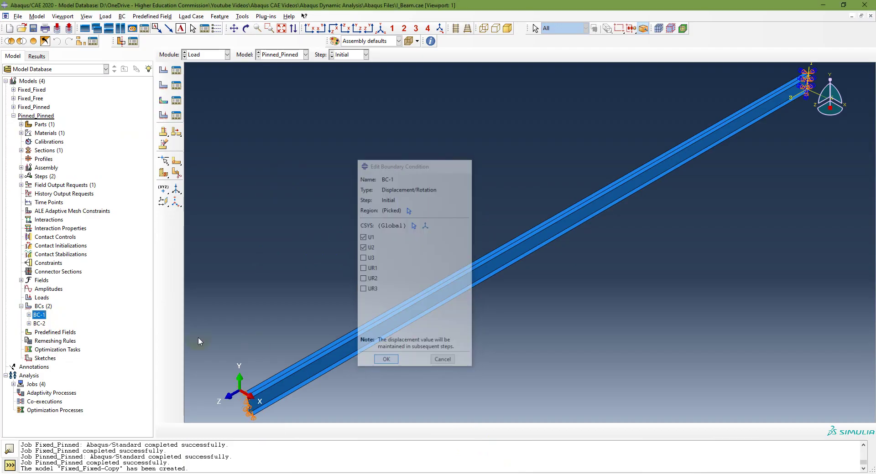
- Release U3, UR1, UR2 and UR3 in boundary condition BC-2, leaving only U1 and U2 constrained
double_click(39, 324)
click(370, 274)
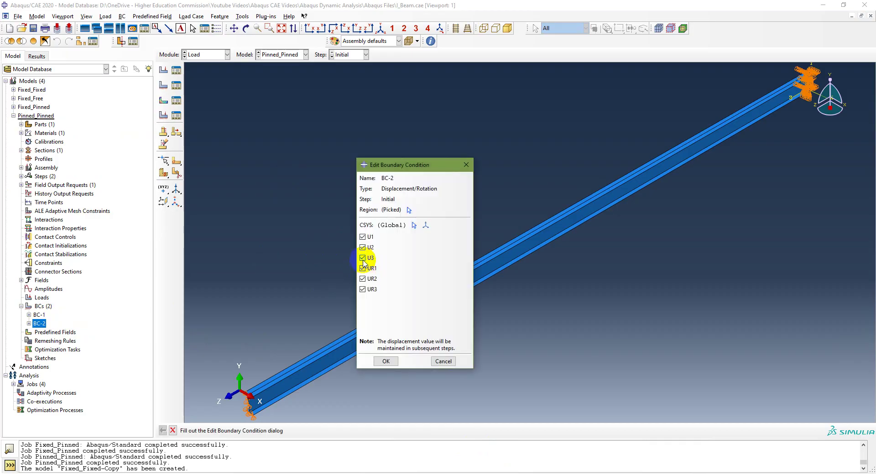
click(363, 289)
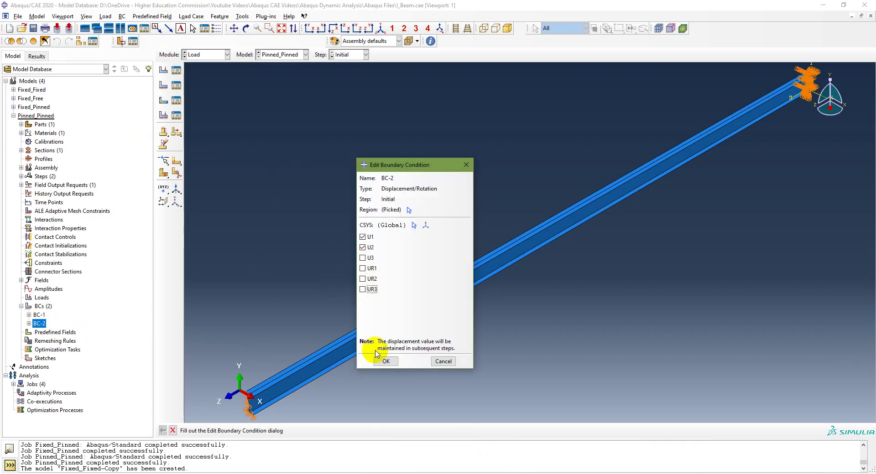
click(383, 362)
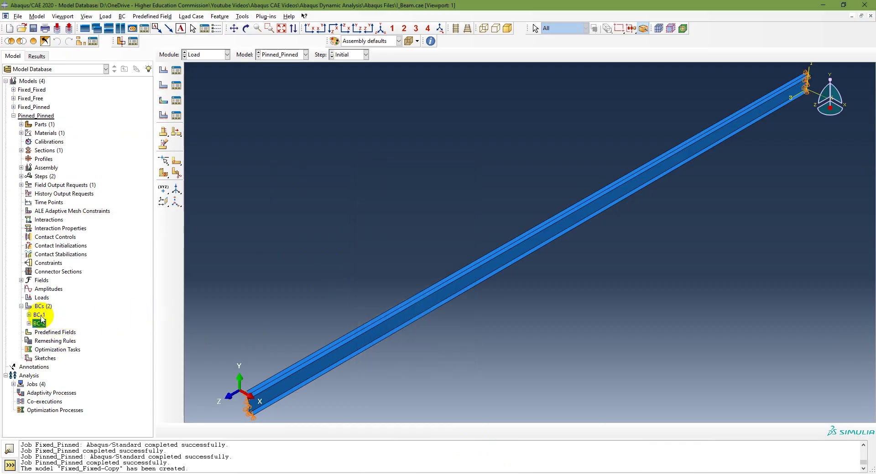
- Review the constrained degrees of freedom of both boundary conditions, BC-1 and BC-2
double_click(39, 315)
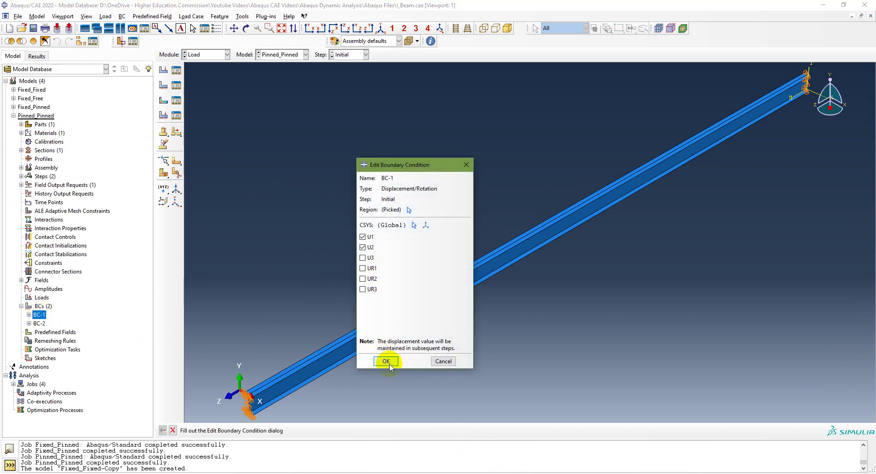
click(386, 362)
double_click(39, 323)
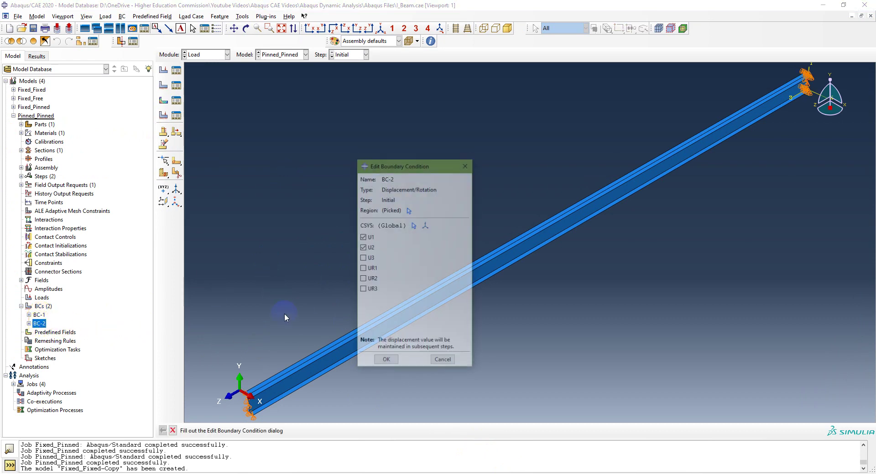
click(386, 358)
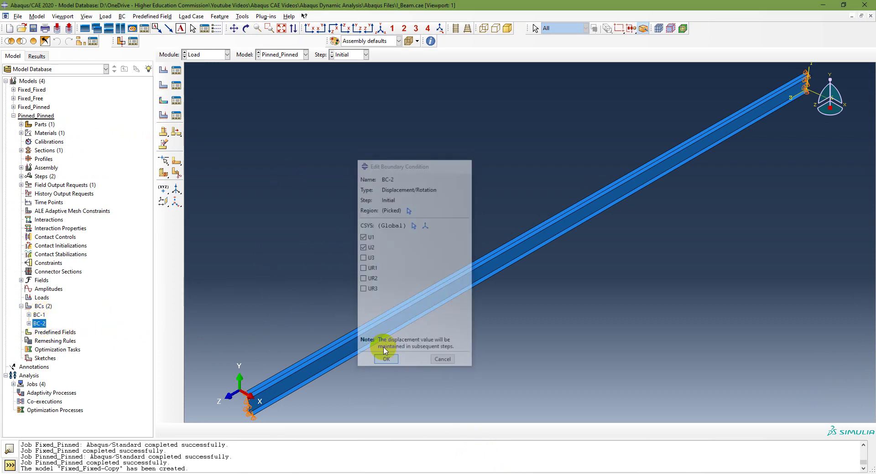
double_click(17, 387)
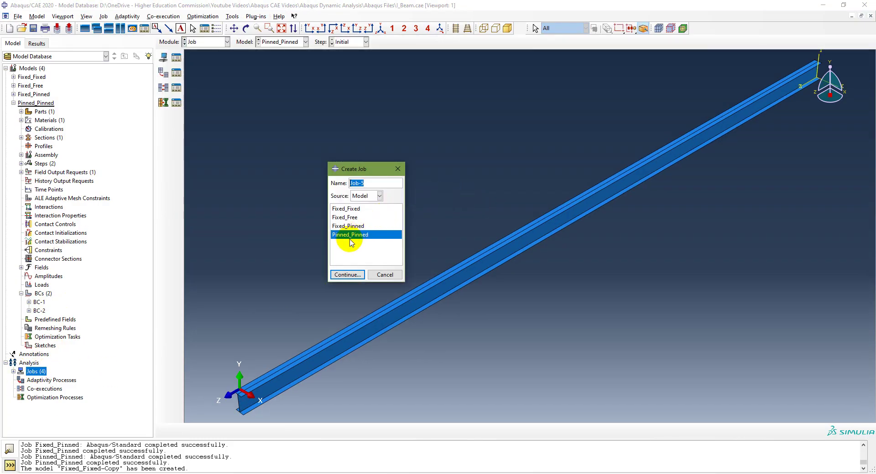
click(348, 275)
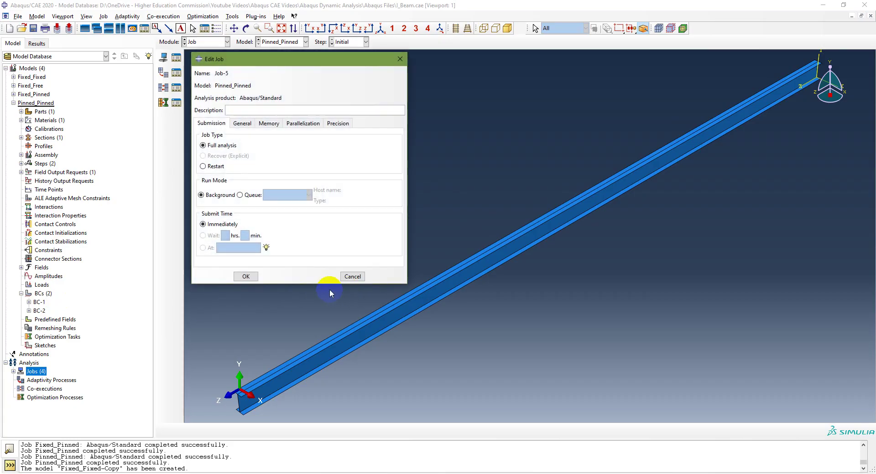
click(351, 277)
- Open the results of the Pinned_Pinned job and plot the displacement contours on the deformed beam
click(14, 371)
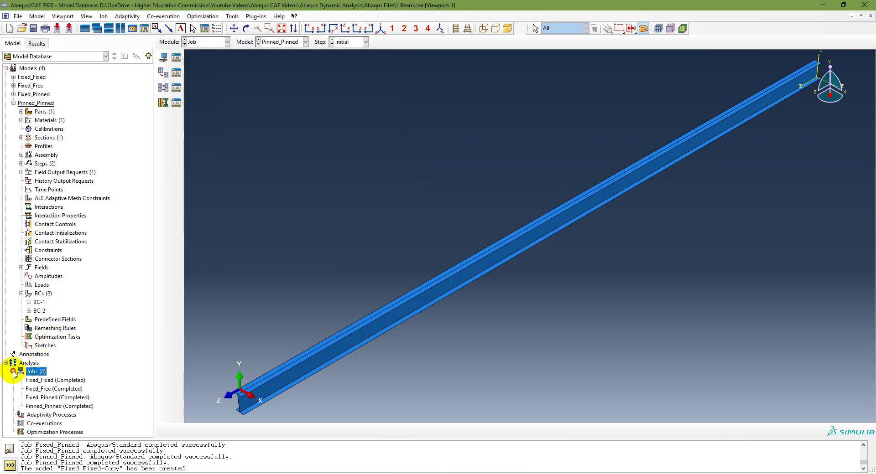
click(64, 406)
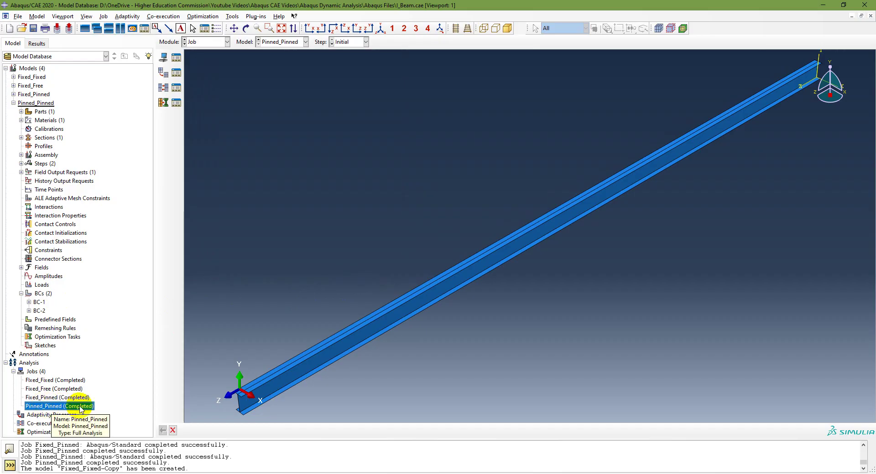
right_click(80, 407)
click(108, 449)
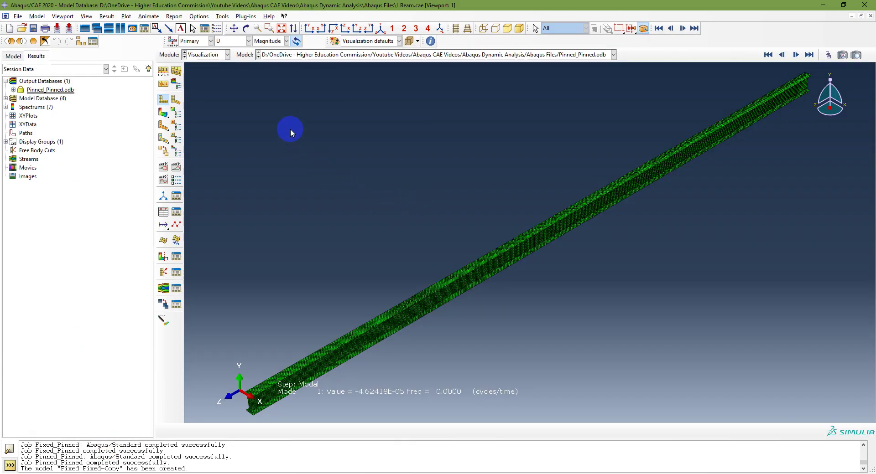
click(163, 112)
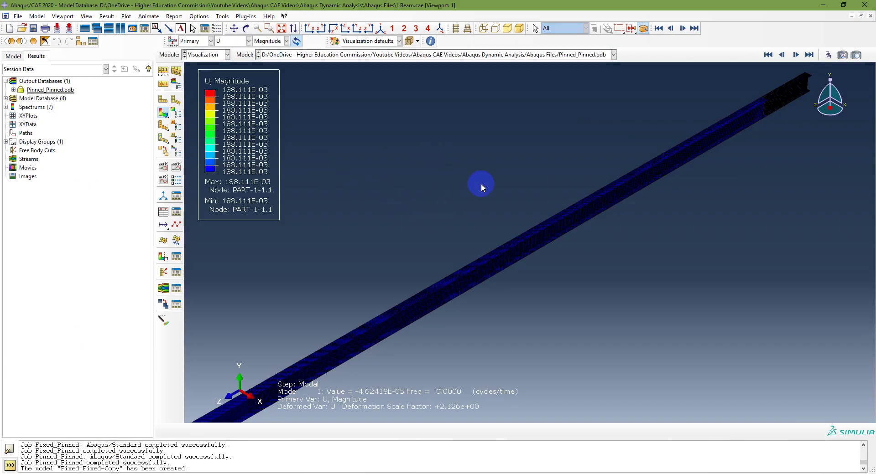
- Step through the modal results up to mode 13 and examine the beam's mode shapes and frequencies from the side
click(369, 29)
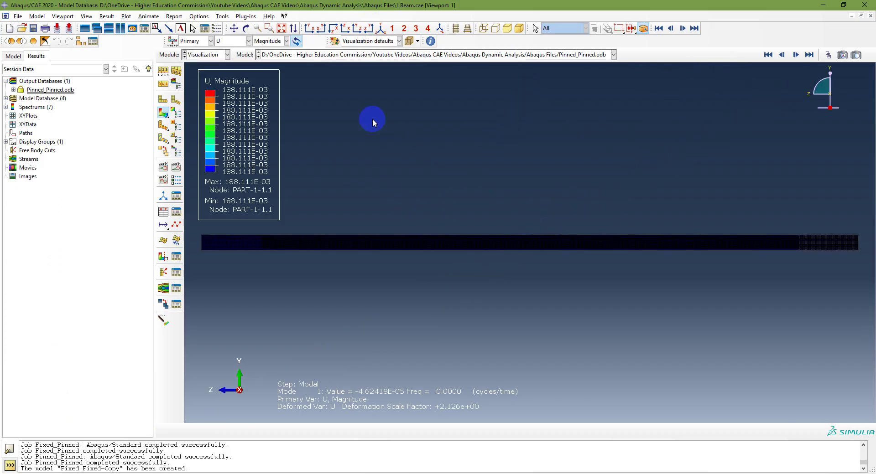
click(796, 55)
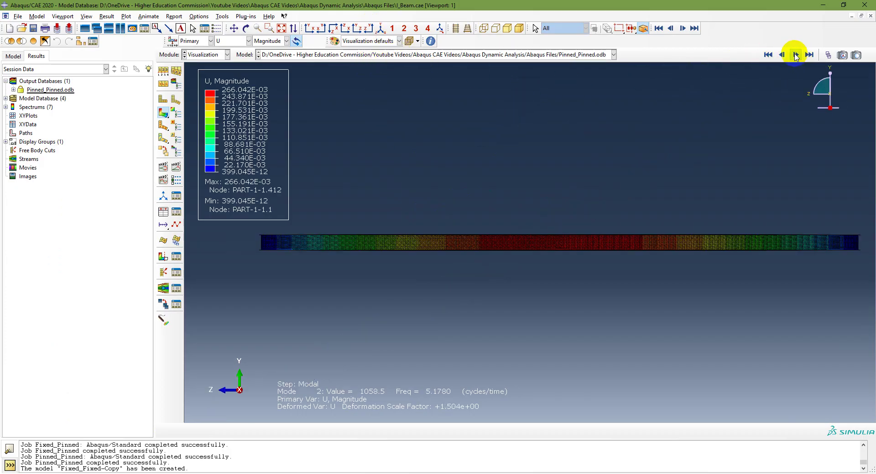
click(796, 55)
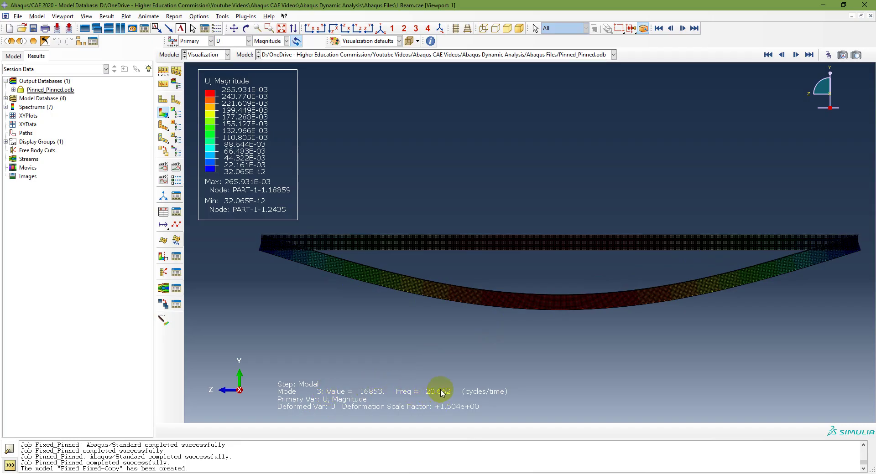
click(795, 55)
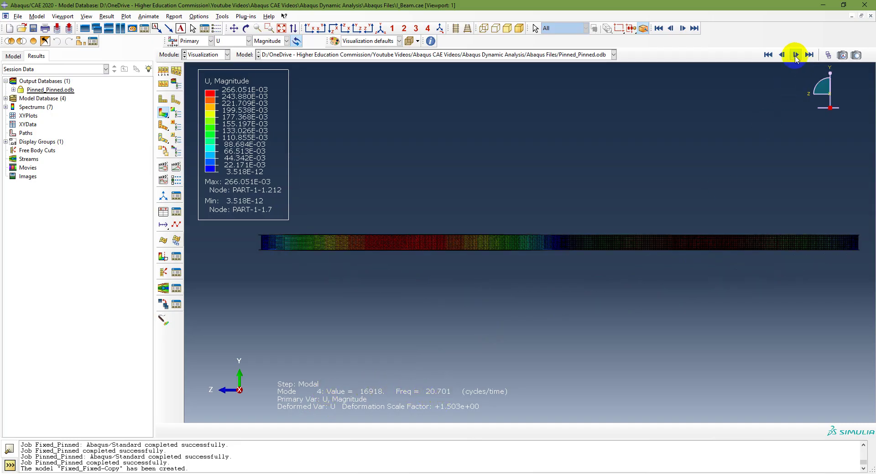
click(795, 55)
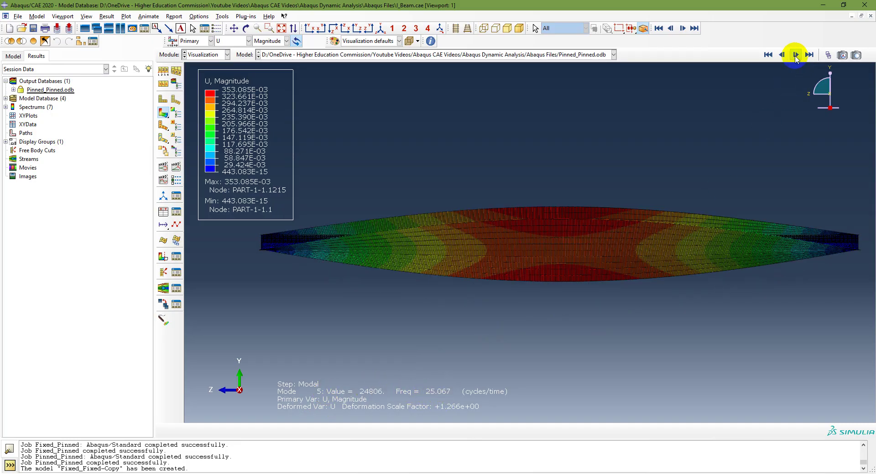
click(795, 55)
click(795, 56)
click(795, 55)
click(796, 55)
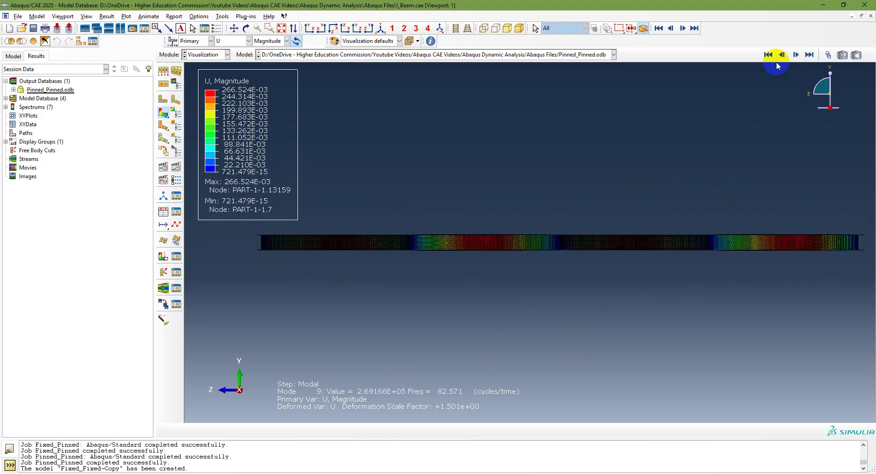
click(781, 55)
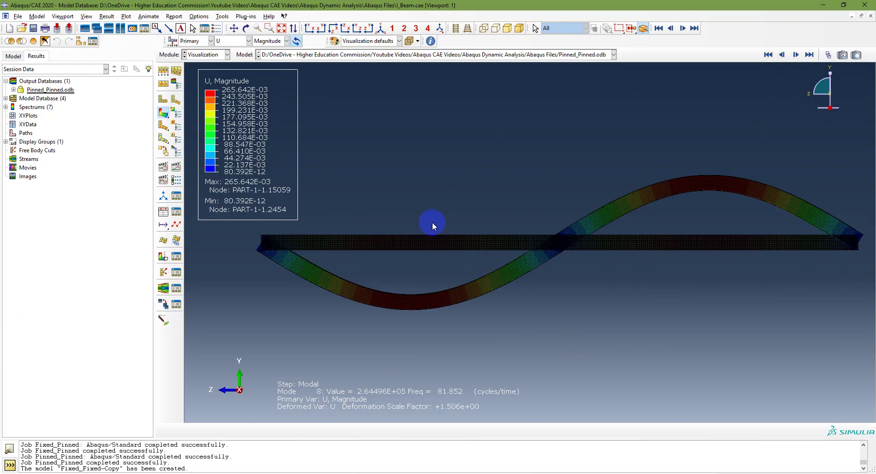
click(795, 55)
click(795, 55)
click(796, 55)
click(795, 55)
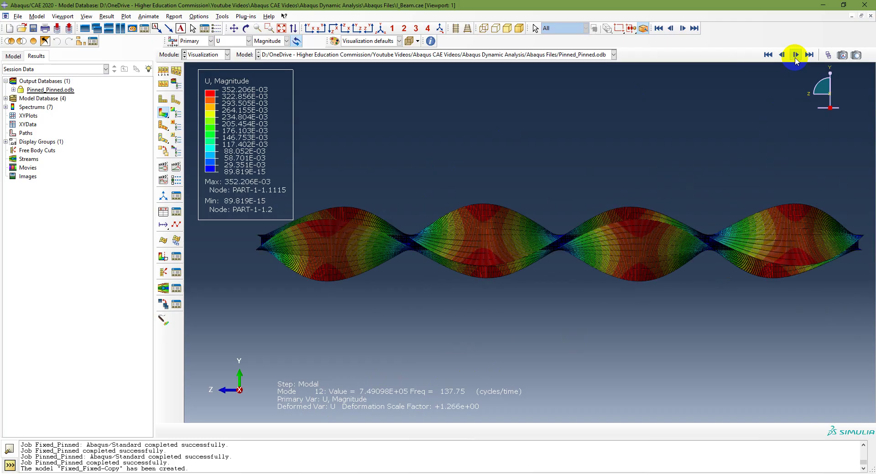
click(795, 55)
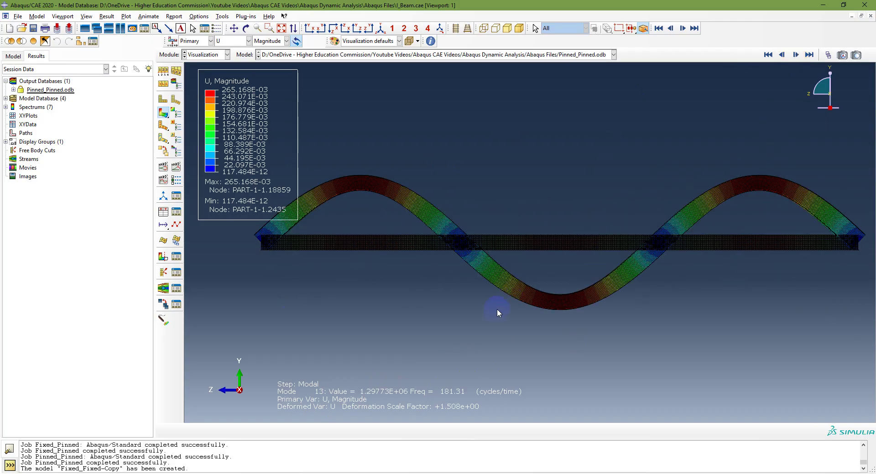
- Switch to the Mechanical Vibration PDF in Acrobat Reader and examine the pinned-pinned beam's mode shape, βl values and natural frequency equation (8.93)
key(alt+Tab)
scroll(338, 201, up, 3)
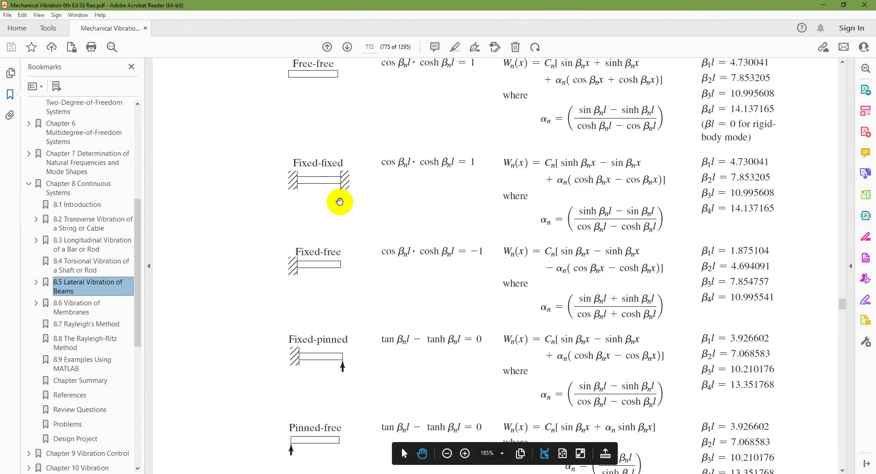
scroll(339, 201, up, 3)
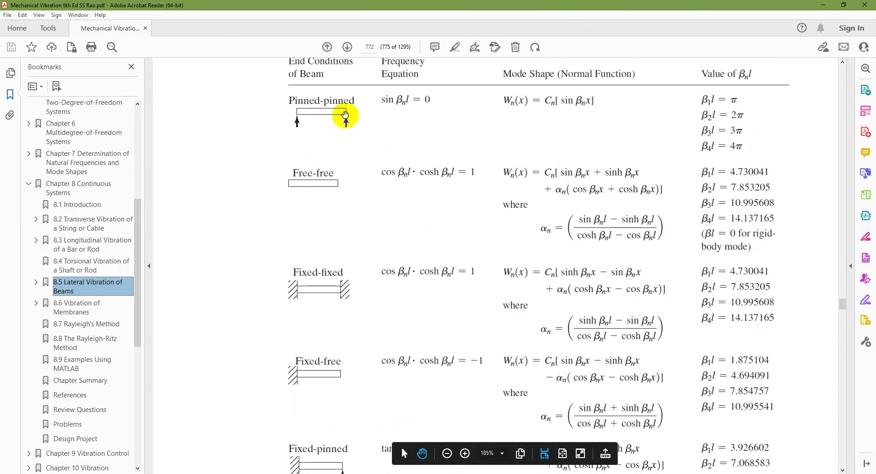
scroll(393, 110, up, 2)
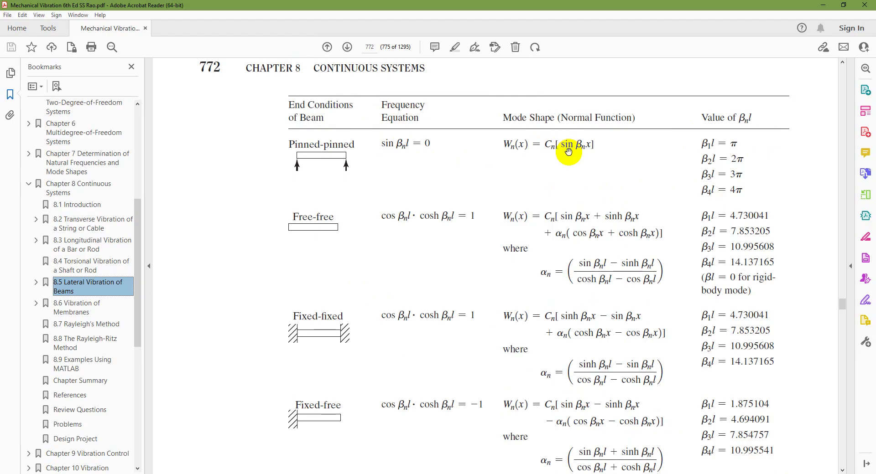
scroll(568, 174, down, 1)
scroll(566, 328, up, 15)
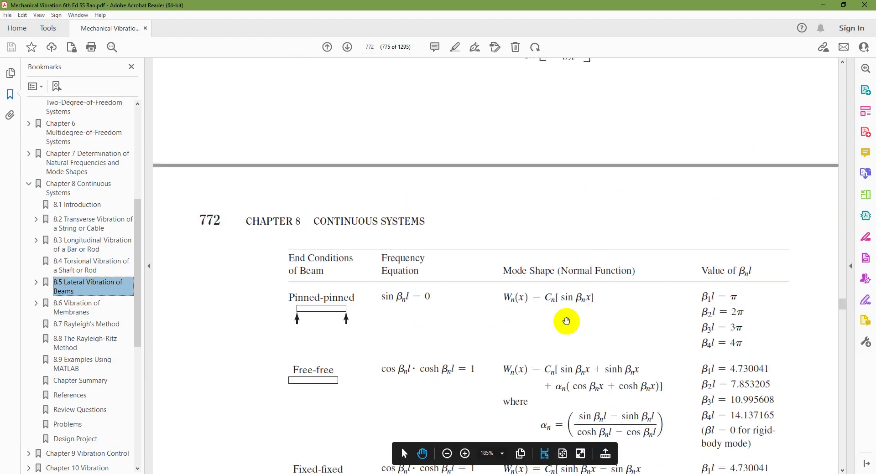
scroll(566, 321, up, 10)
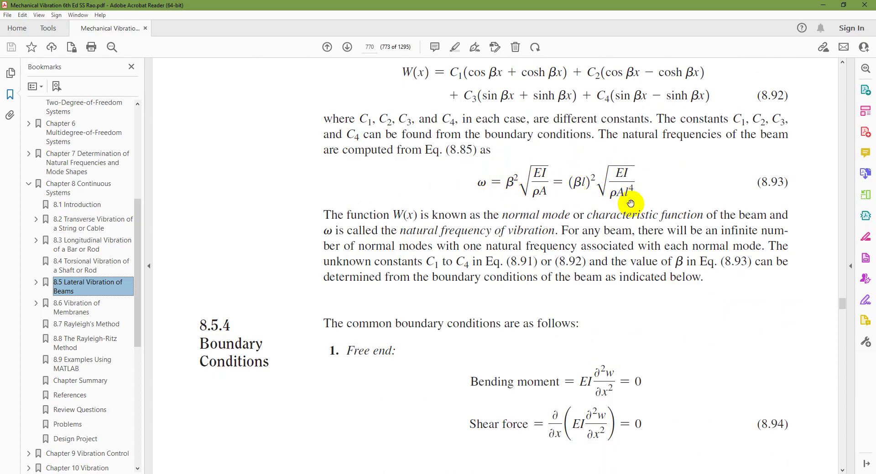
scroll(634, 196, down, 15)
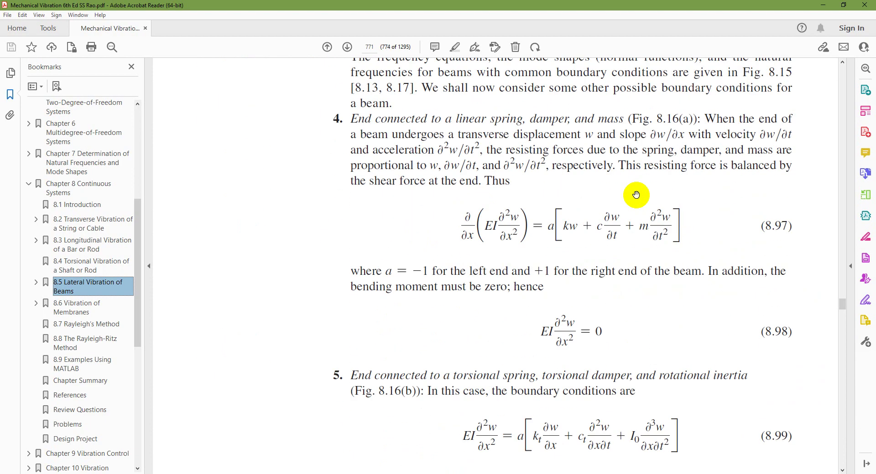
- Switch to MATLAB and run the SSBeam_I.mlx live script for the simply supported I-beam
key(alt+Tab)
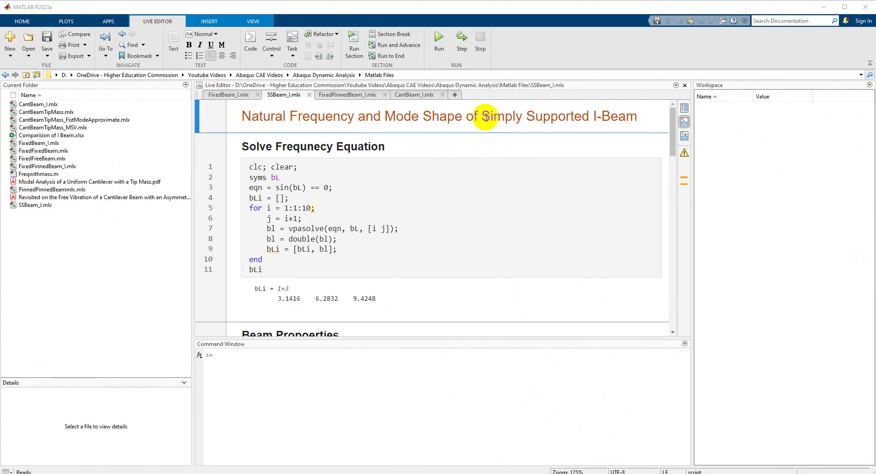
scroll(448, 207, down, 3)
scroll(448, 207, up, 3)
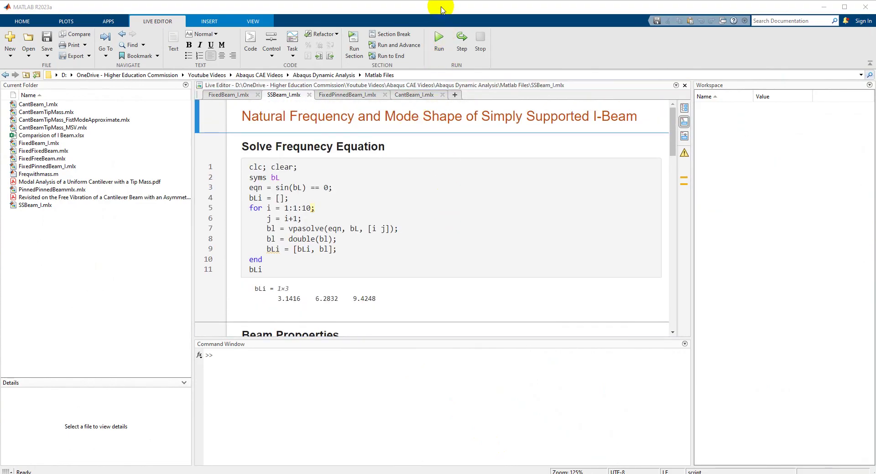
click(444, 31)
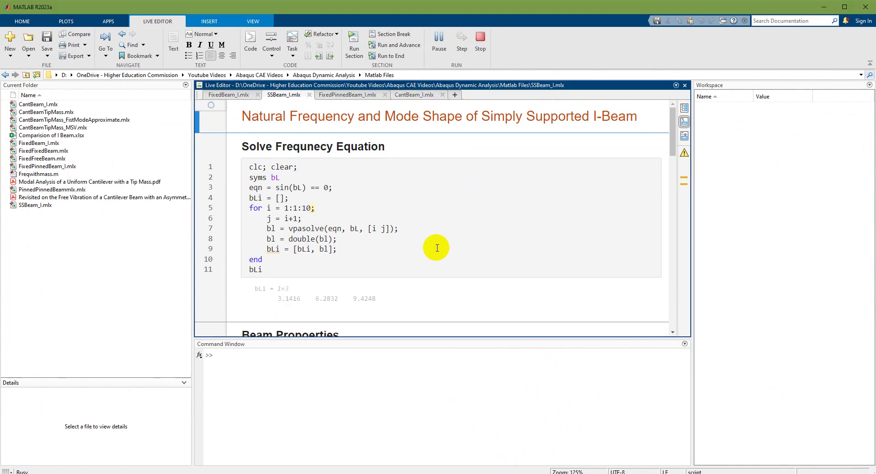
scroll(437, 248, down, 1)
scroll(436, 248, up, 1)
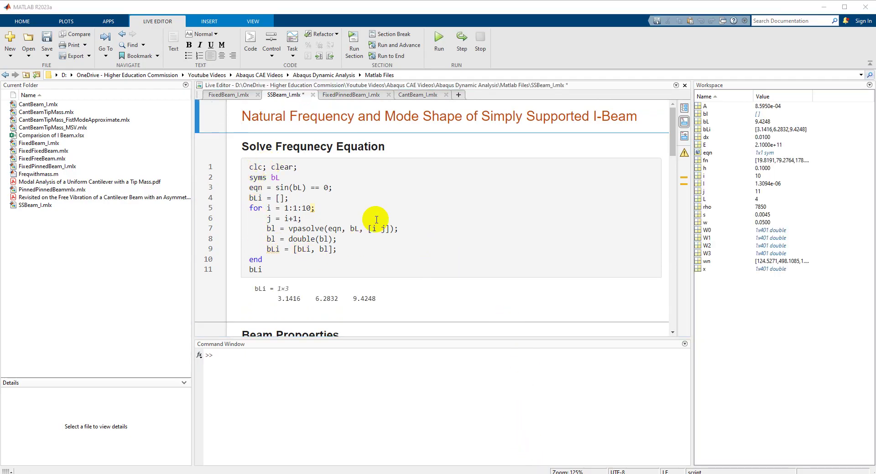
- Examine the βl values, beam properties and natural frequencies in the SSBeam_I live script against the SS Beam sheet in Excel
scroll(354, 242, down, 2)
scroll(355, 241, down, 1)
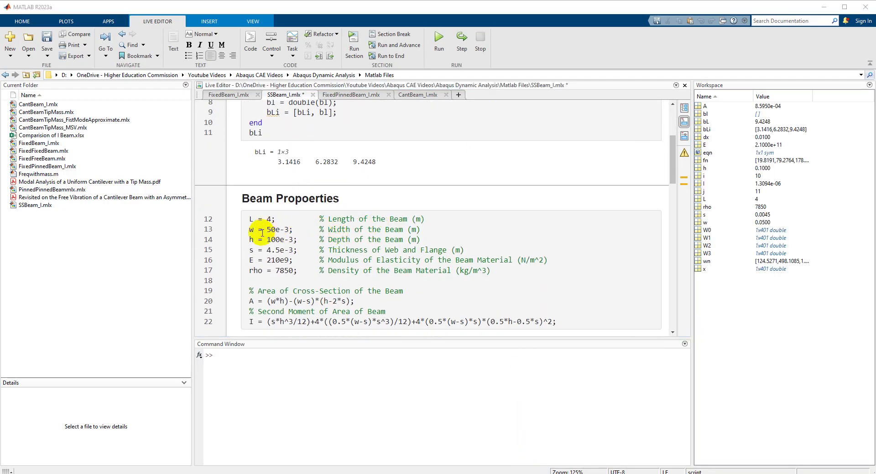
scroll(290, 249, down, 3)
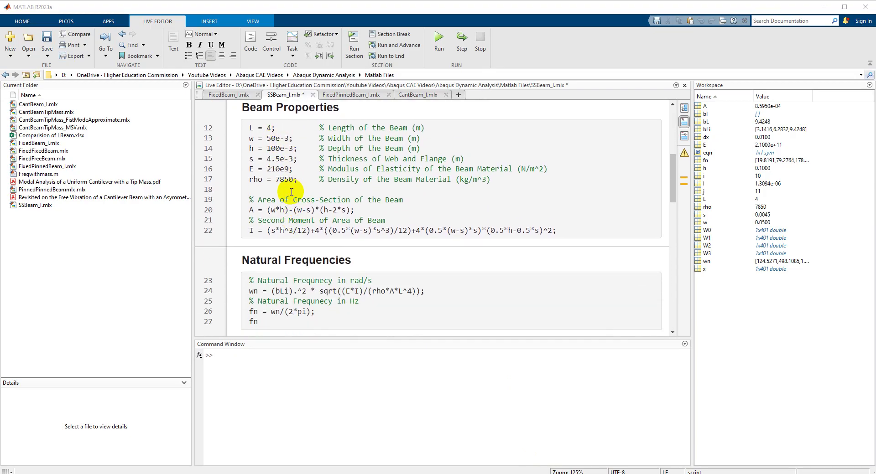
scroll(289, 190, down, 3)
scroll(293, 186, up, 1)
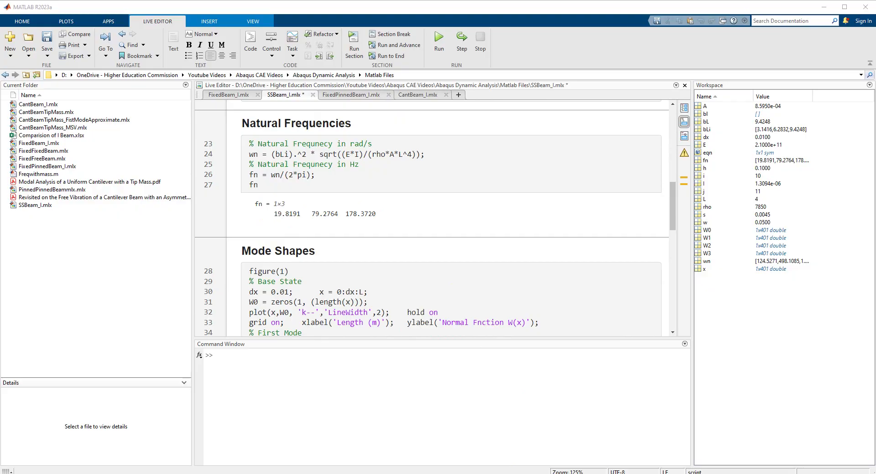
key(alt+Tab)
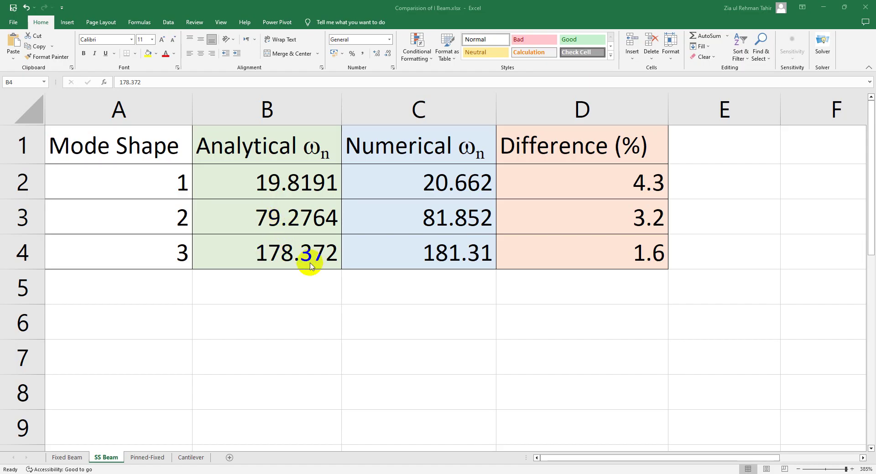
- Switch to Abaqus and step back from mode 13 through the Pinned_Pinned results, examining the vertical bending modes and their frequencies
key(alt+Tab)
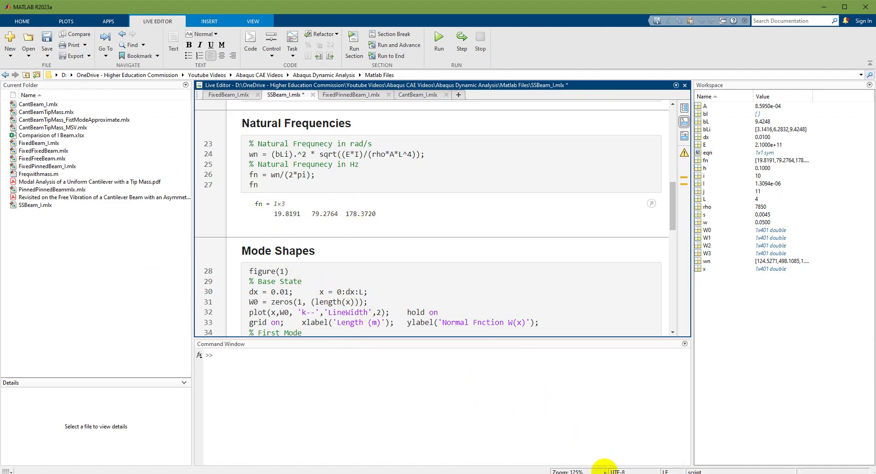
key(alt+Tab)
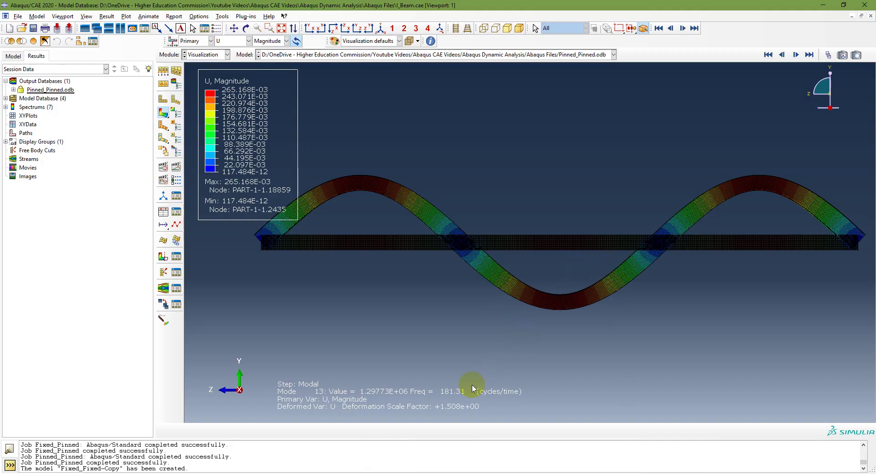
click(781, 55)
click(782, 55)
click(781, 54)
click(782, 54)
click(781, 55)
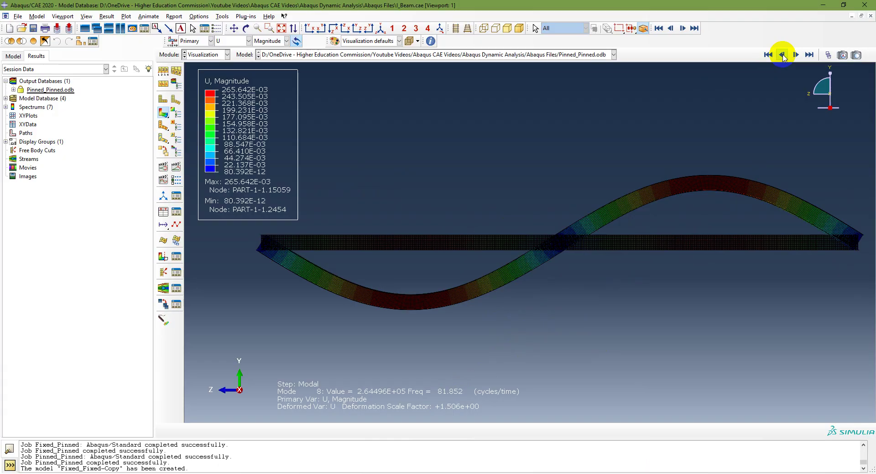
click(782, 55)
click(782, 54)
click(782, 55)
click(781, 55)
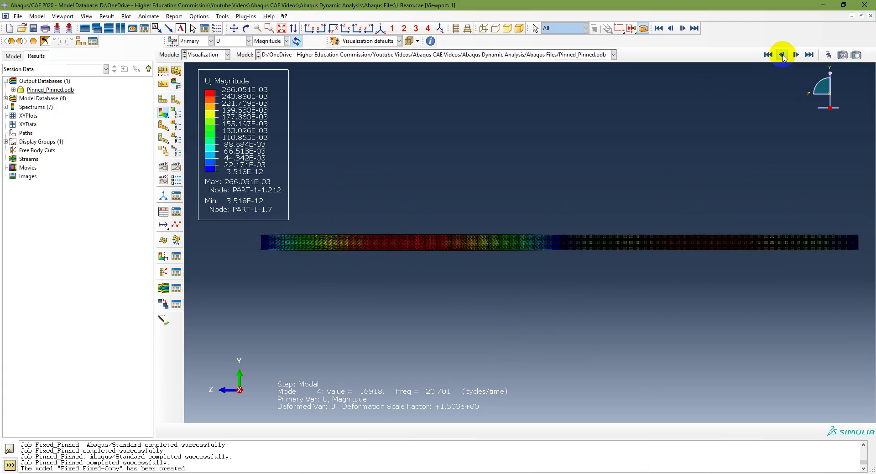
click(782, 54)
- Switch to MATLAB to examine the first three mode shapes plotted in an enlarged Live Editor, and check the frequency differences in Excel
key(alt+Tab)
scroll(504, 229, down, 10)
drag(487, 338, 488, 421)
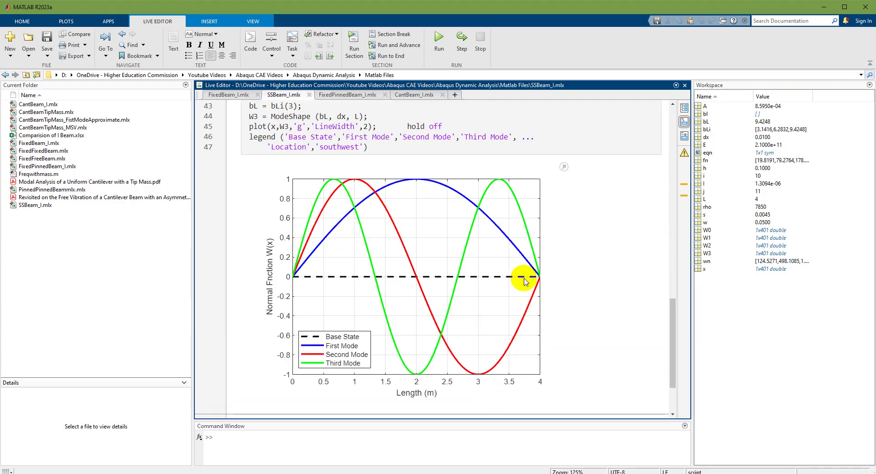
key(alt+Tab)
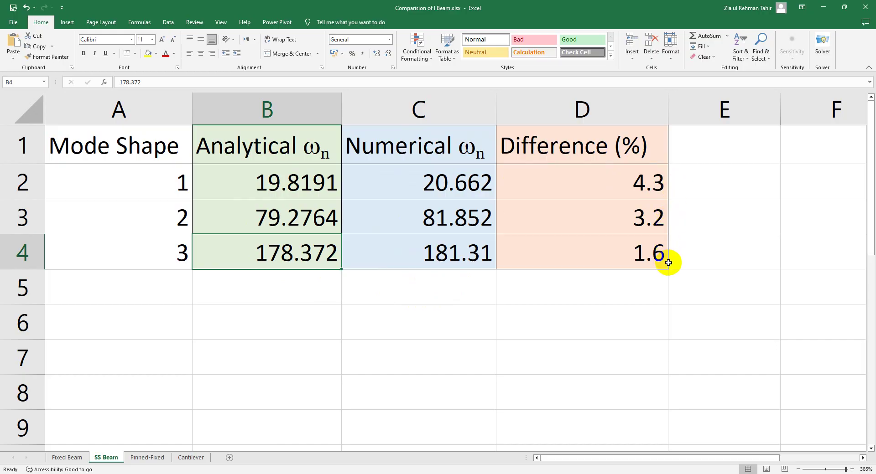
- Switch to the PowerPoint slide show and advance to the pinned-end boundary condition in the modeling steps on slide 7
key(alt+Tab)
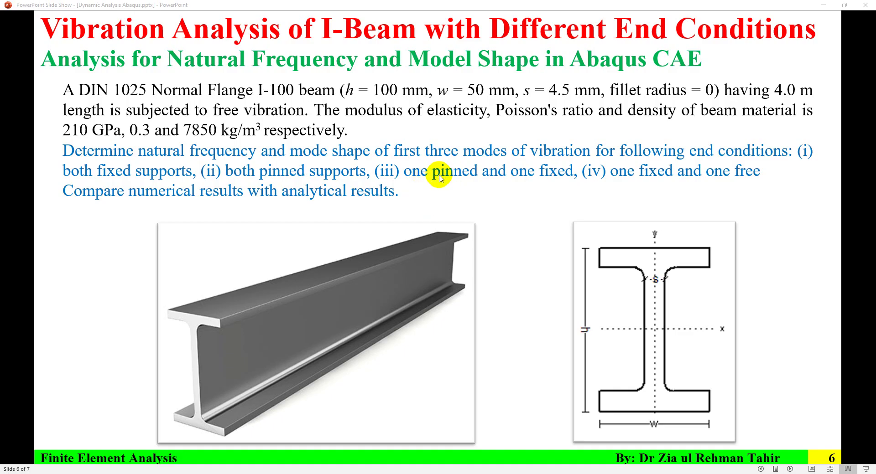
click(543, 242)
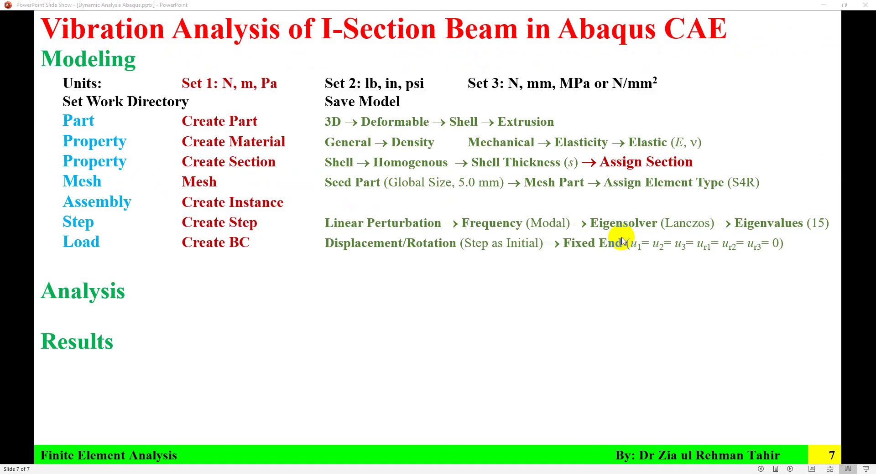
click(566, 264)
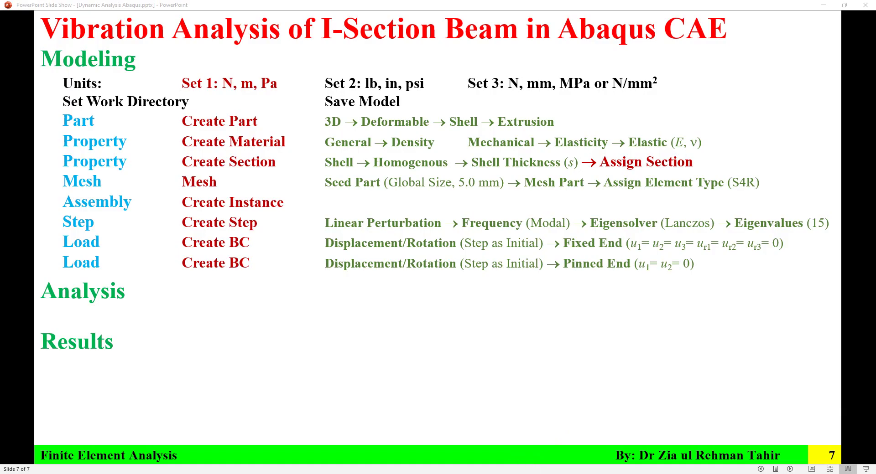
- Switch to Abaqus and review the constrained degrees of freedom of BC-1 and BC-2 in the Fixed_Pinned model
key(alt+Tab)
click(42, 90)
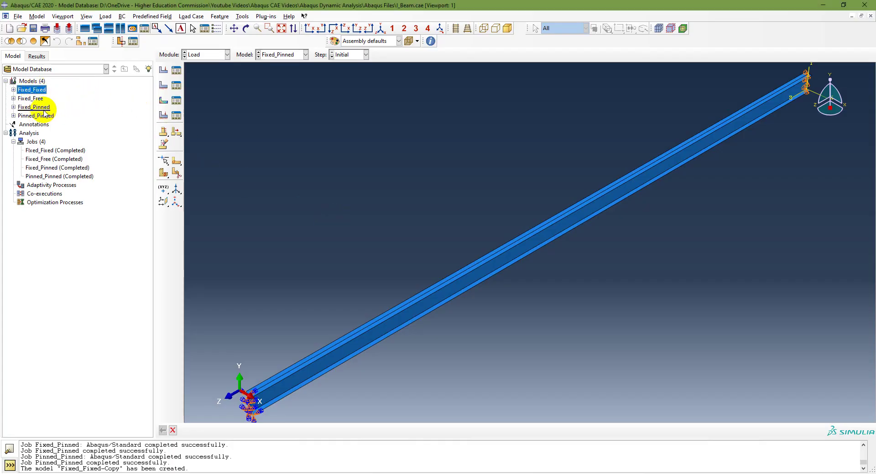
click(46, 106)
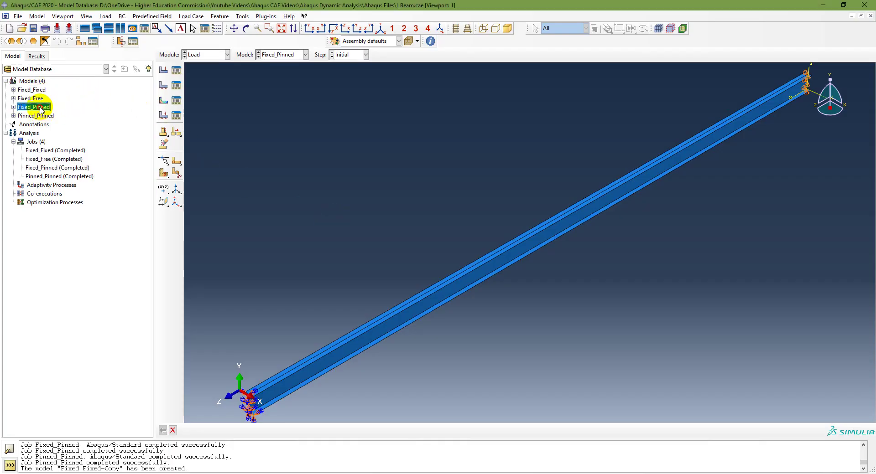
click(13, 107)
click(21, 297)
click(39, 306)
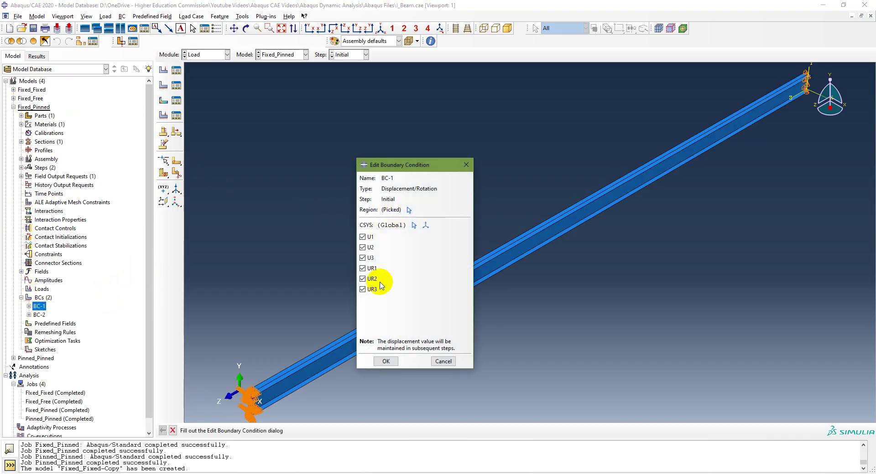
click(385, 361)
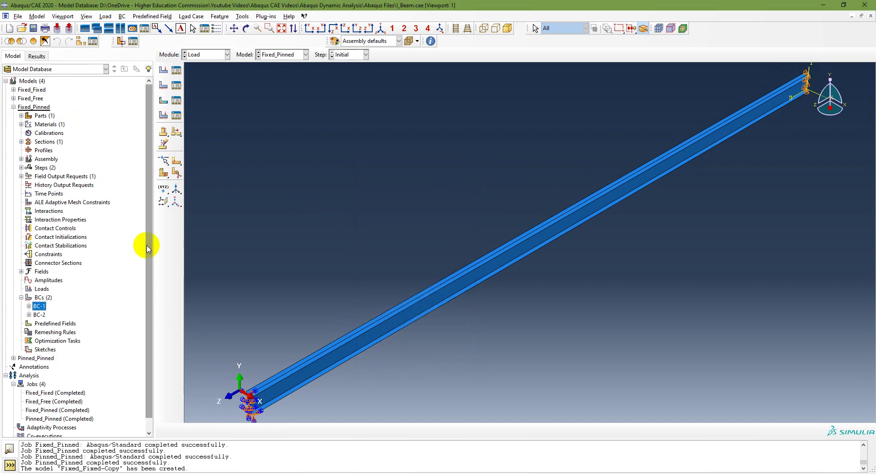
double_click(39, 315)
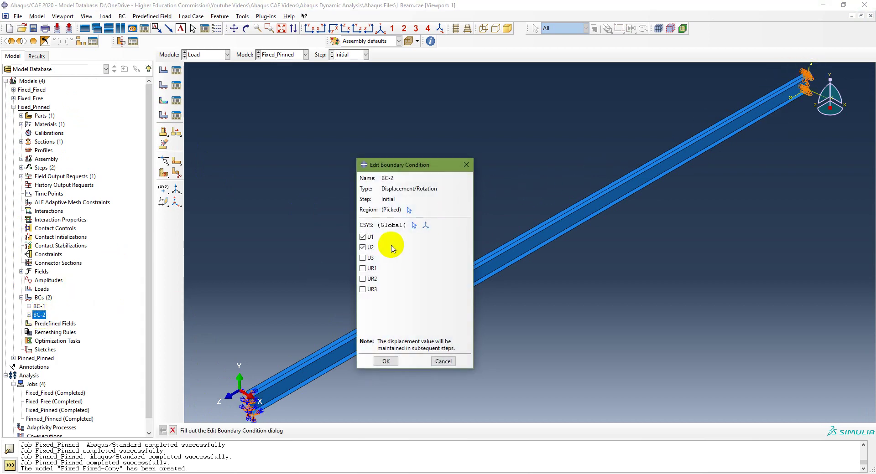
click(385, 361)
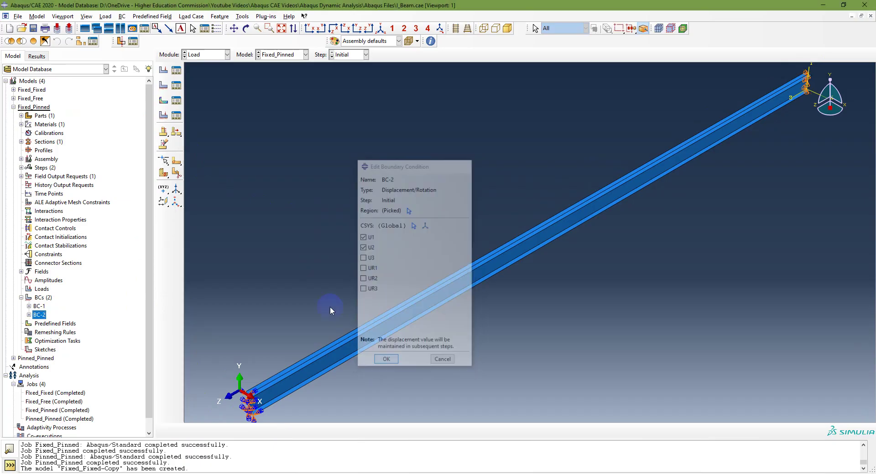
click(14, 107)
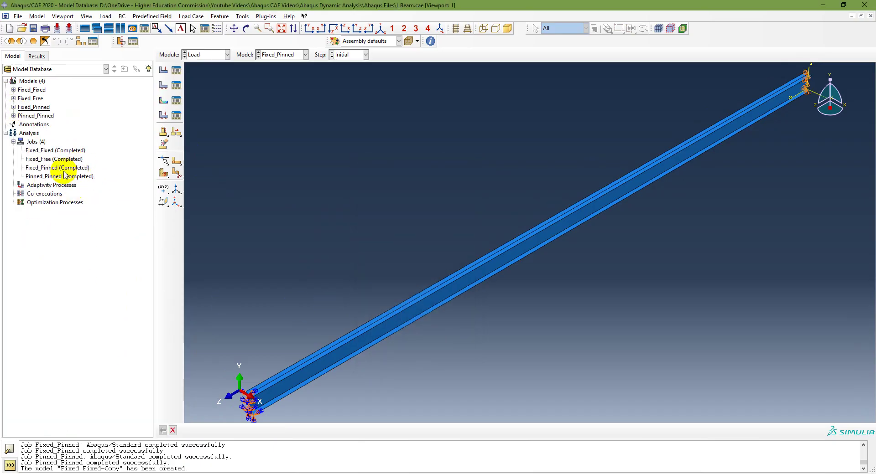
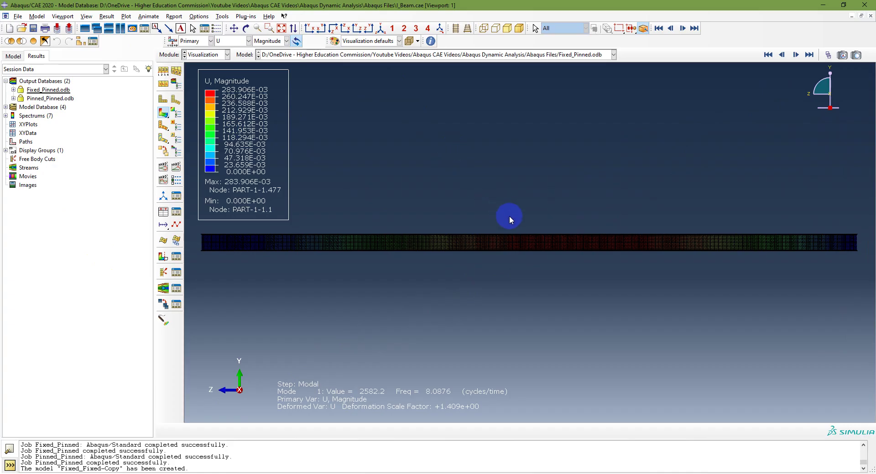
- Step through the Fixed_Pinned modal results up to mode 14 and examine the vertical bending mode shapes and frequencies
click(796, 55)
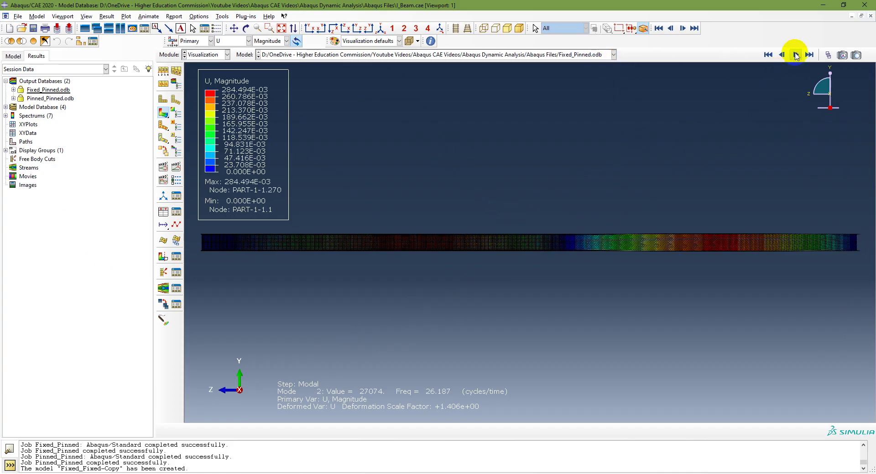
click(796, 55)
click(796, 55)
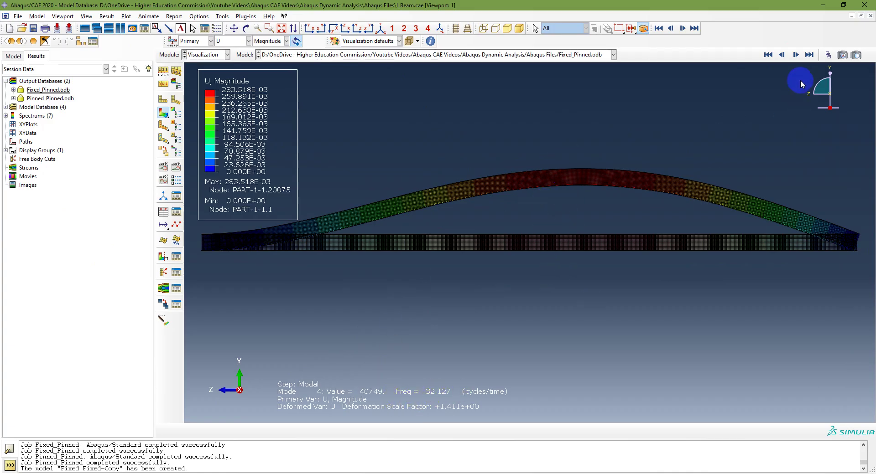
click(795, 55)
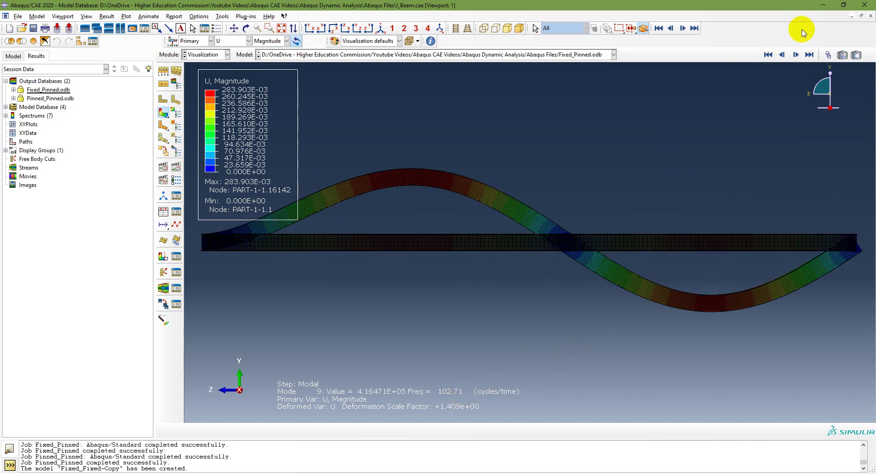
click(797, 57)
click(796, 57)
click(795, 56)
click(796, 55)
click(796, 55)
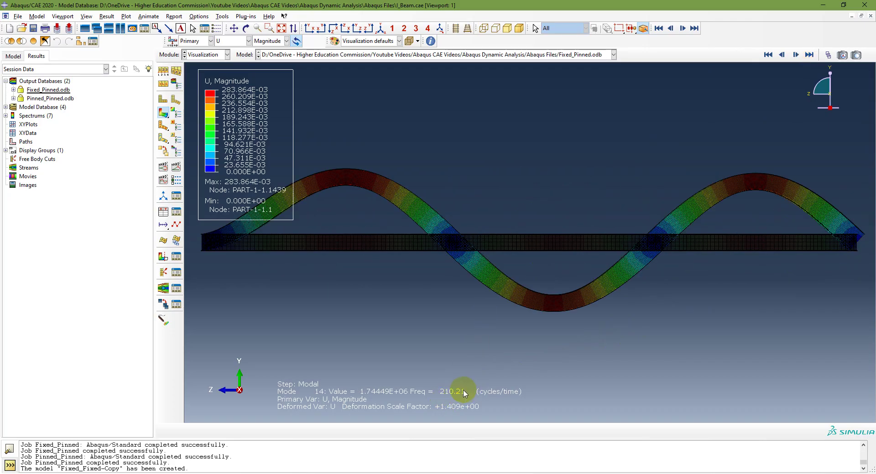
- Switch to the Mechanical Vibration PDF and examine the fixed-pinned beam's frequency equation, mode shape and βl values on page 772
click(562, 472)
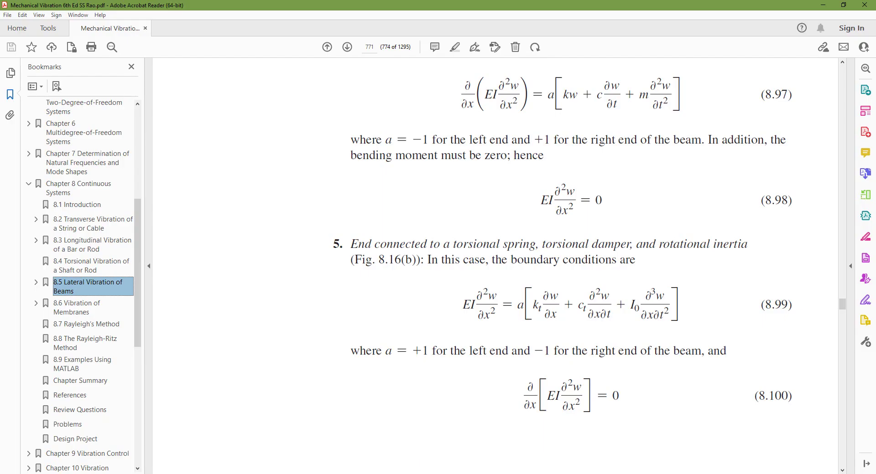
scroll(479, 342, down, 10)
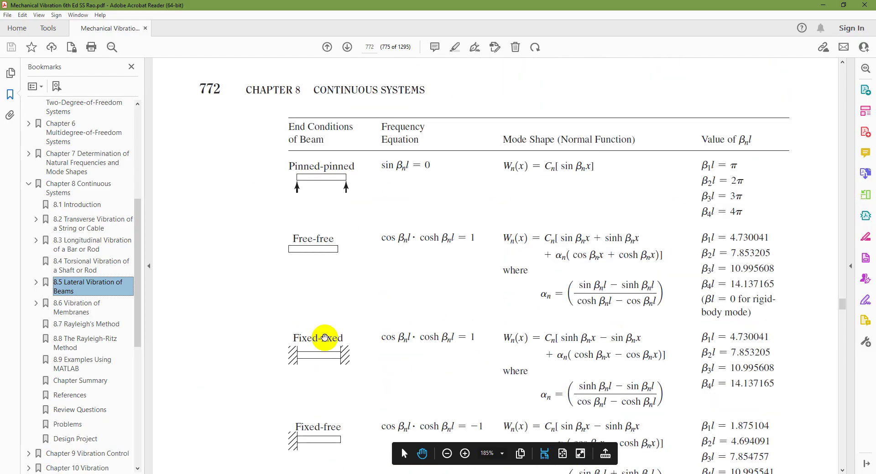
scroll(322, 360, down, 5)
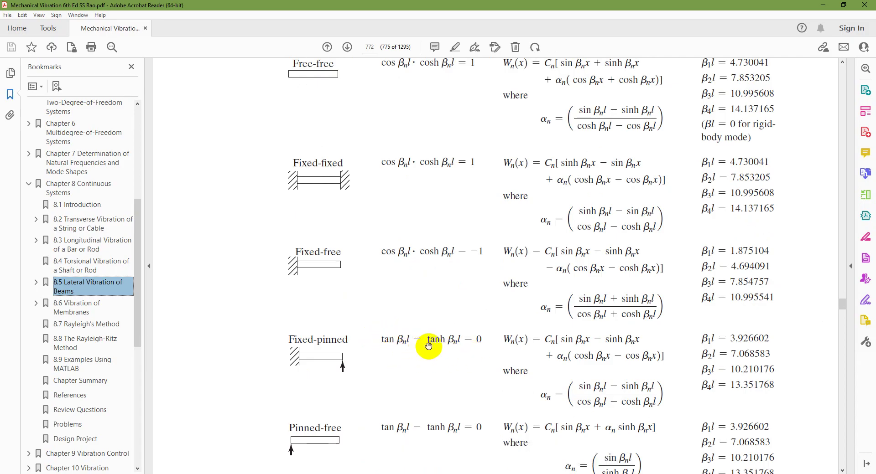
scroll(484, 340, up, 1)
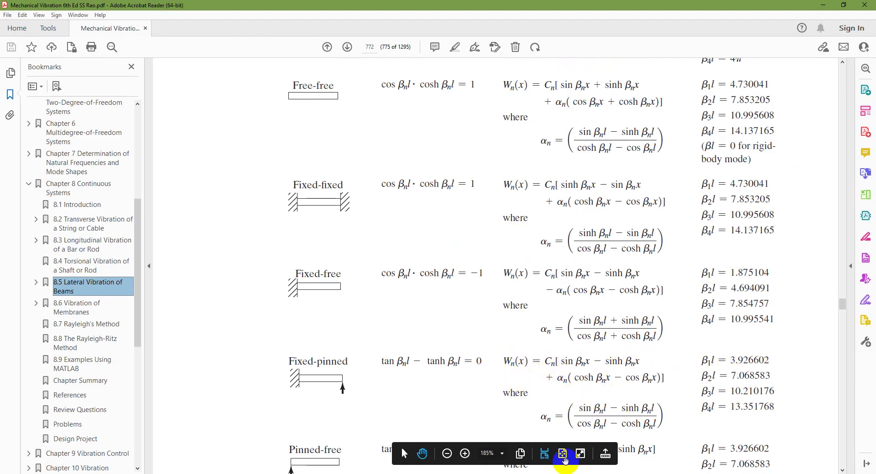
- Switch to MATLAB and review the frequency equation tan(bL)-tanh(bL)== 0, beam properties and mode shape code in FixedPinnedBeam_I.mlx
key(alt+Tab)
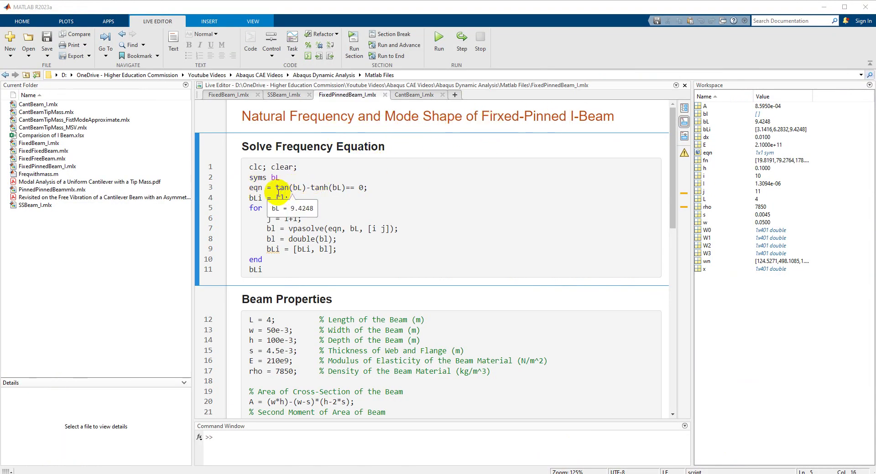
click(278, 189)
drag(275, 188, 371, 187)
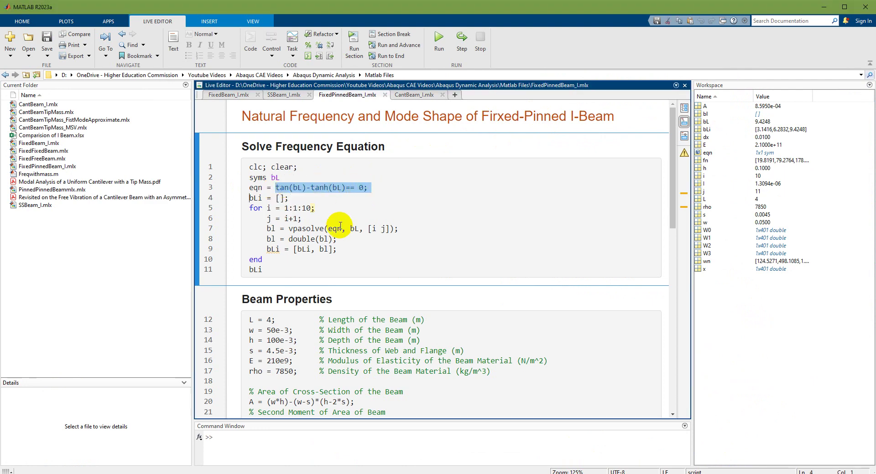
scroll(271, 297, down, 2)
scroll(271, 296, down, 8)
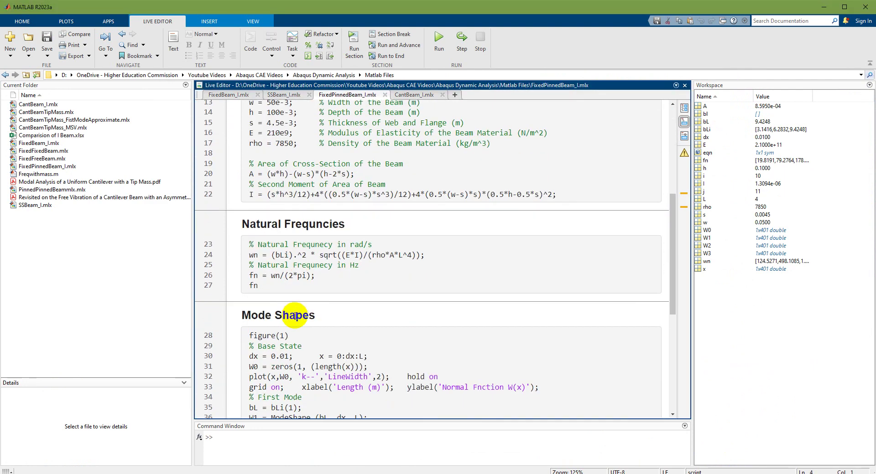
scroll(305, 273, down, 8)
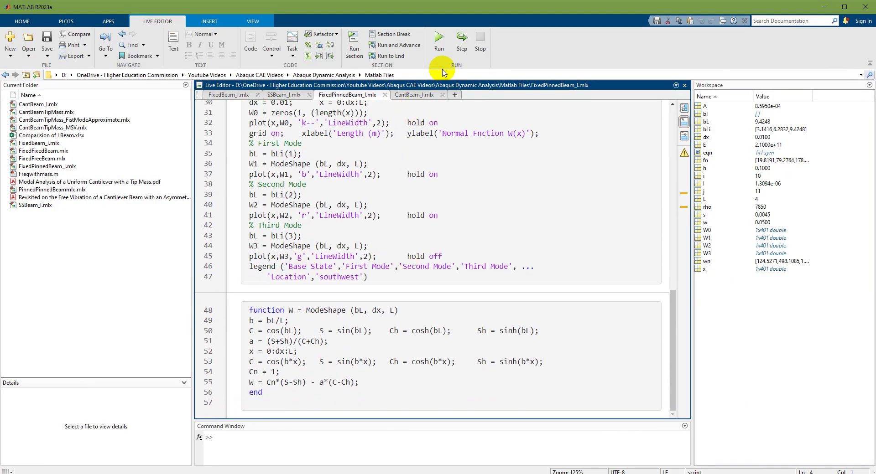
- Run the FixedPinnedBeam_I.mlx live script and compare its βl values with the fixed-pinned row in the Mechanical Vibration PDF
click(438, 38)
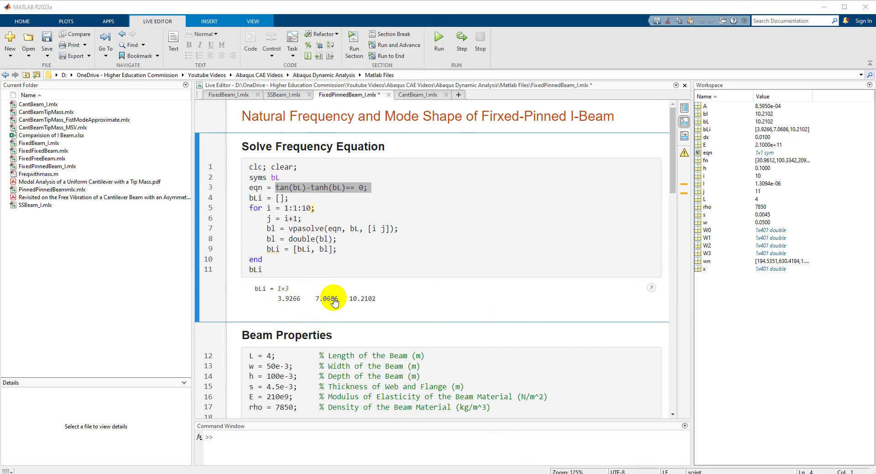
key(alt+Tab)
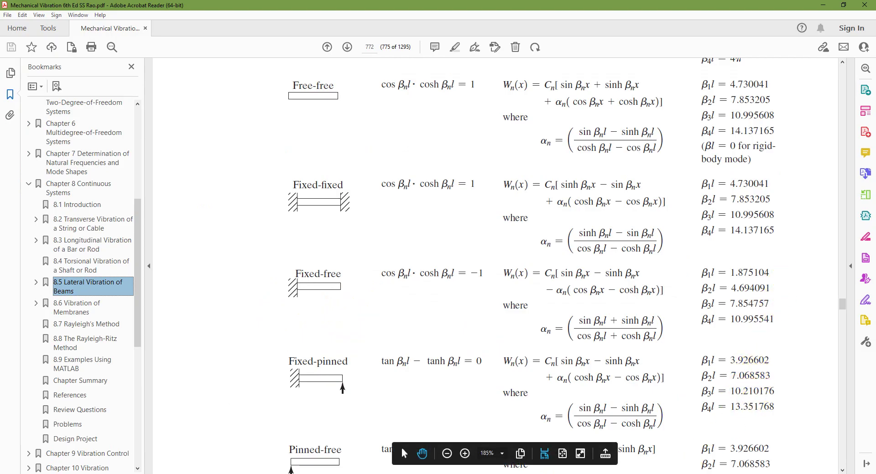
- Switch to MATLAB to review the fixed-pinned natural frequencies, and compare them with the numerical values in Excel's Pinned-Fixed sheet
key(alt+Tab)
scroll(319, 344, down, 9)
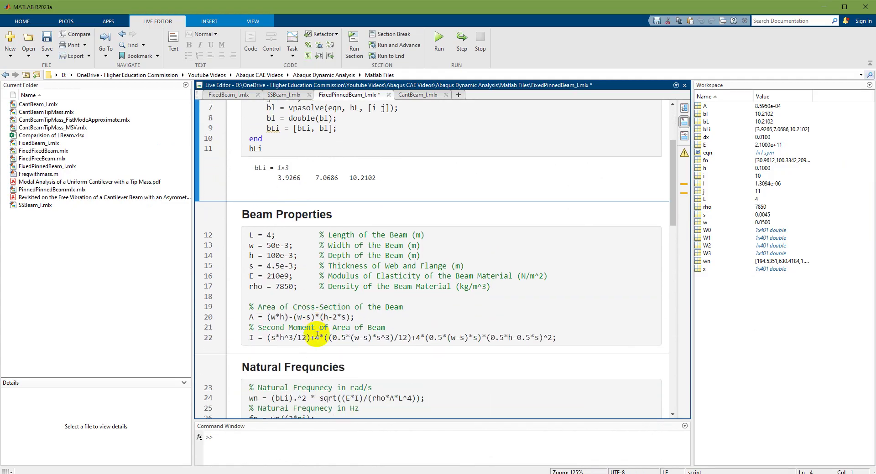
scroll(307, 333, down, 2)
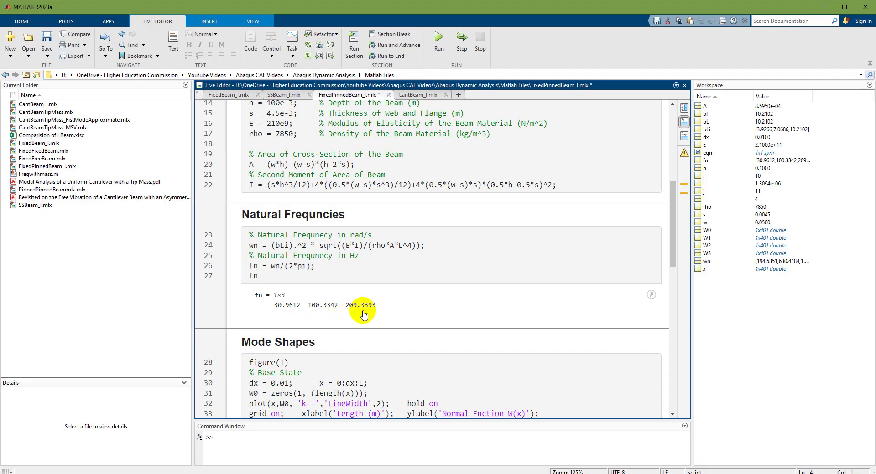
click(515, 473)
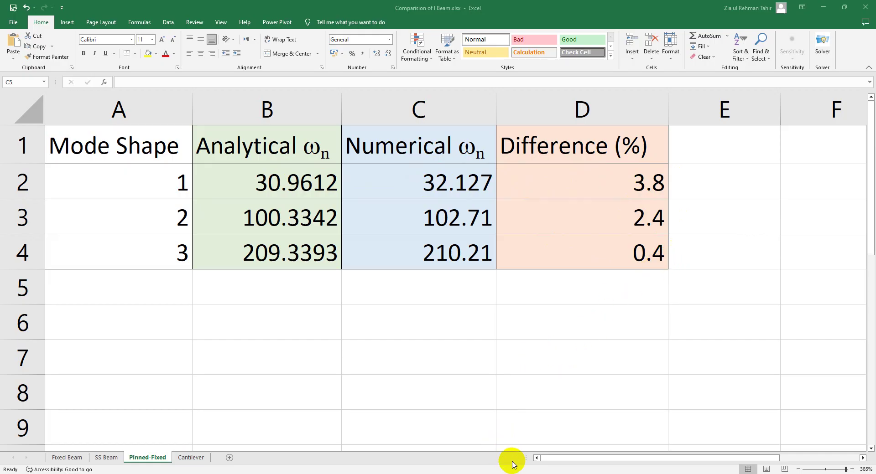
- Review the I-beam end conditions on the PowerPoint problem slide, and switch to Abaqus to view the Fixed_Fixed model's copy and edit options
key(alt+Tab)
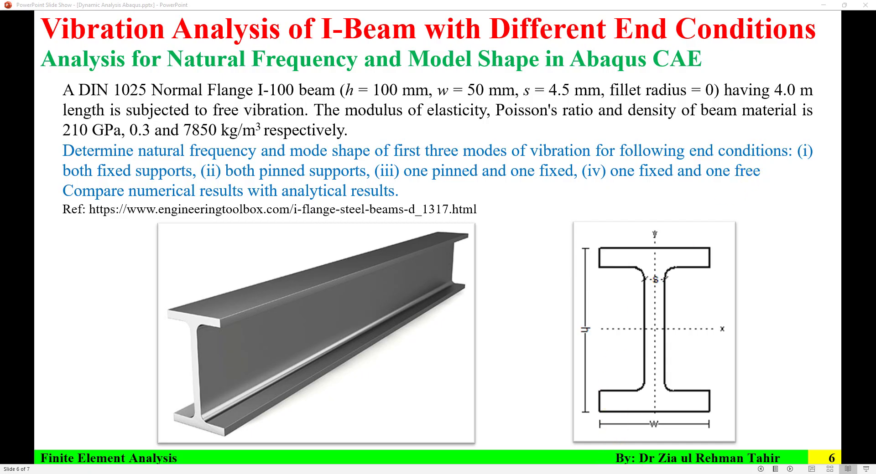
key(alt+Tab)
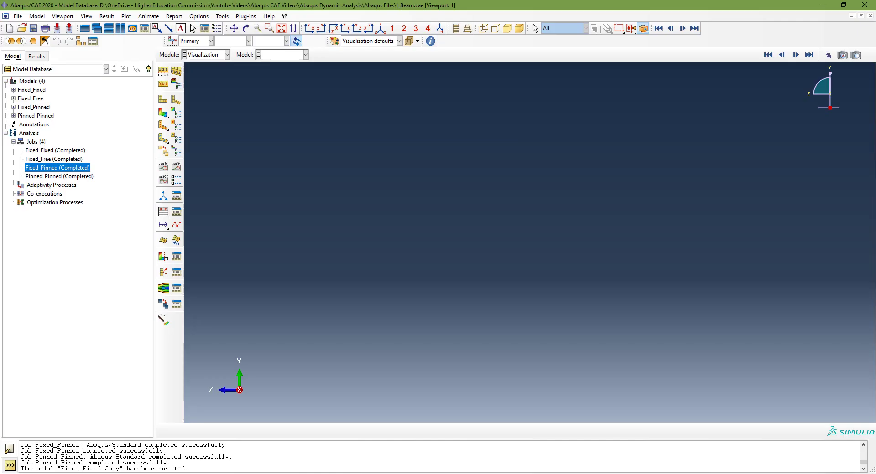
click(13, 141)
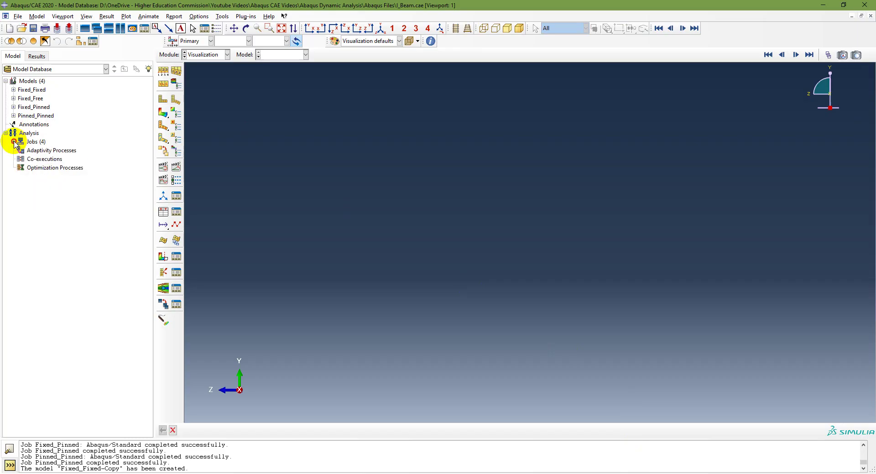
right_click(34, 91)
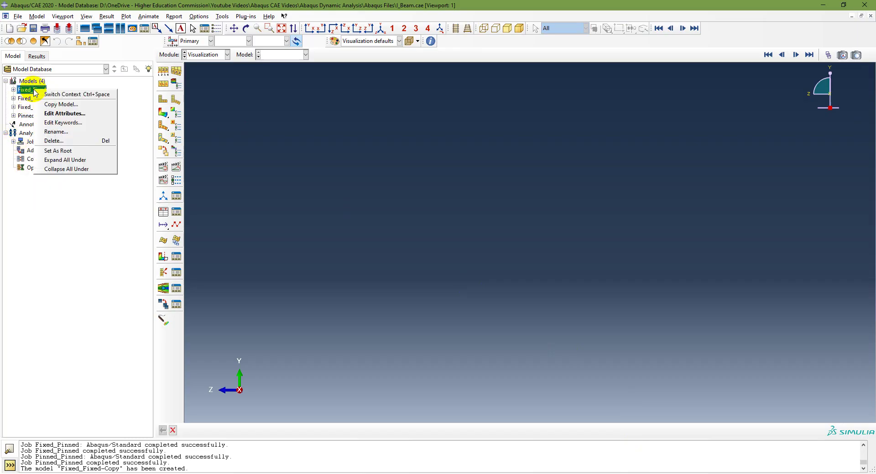
click(25, 253)
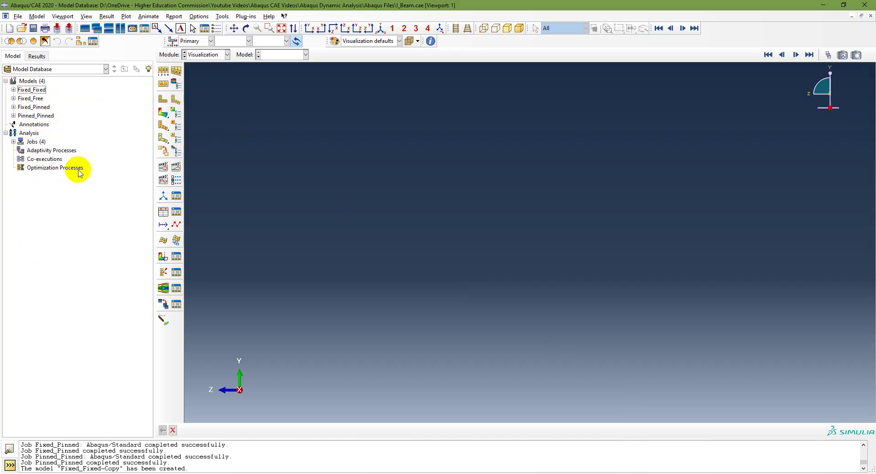
- Expand the Fixed_Free model and inspect boundary condition BC-1 at the beam's fixed end
click(13, 98)
click(13, 99)
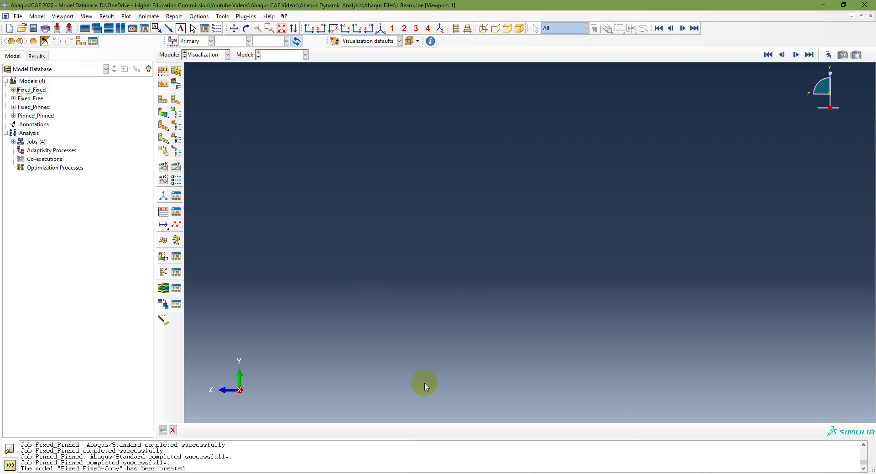
click(13, 99)
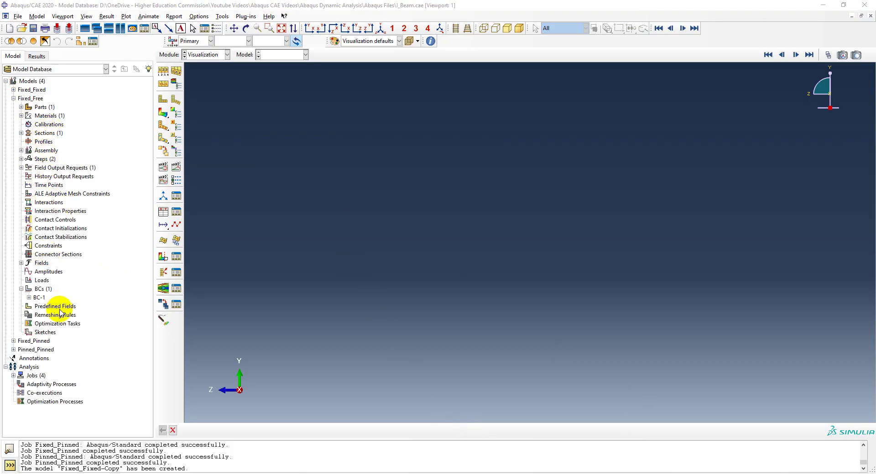
click(39, 299)
double_click(39, 298)
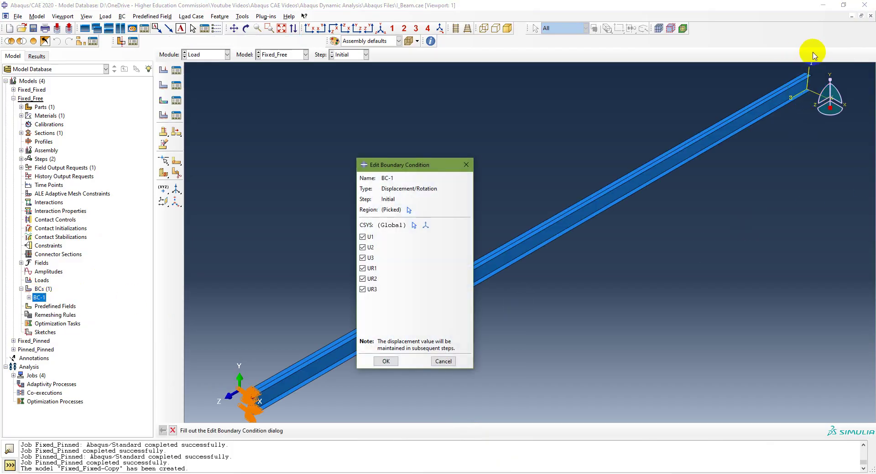
click(386, 362)
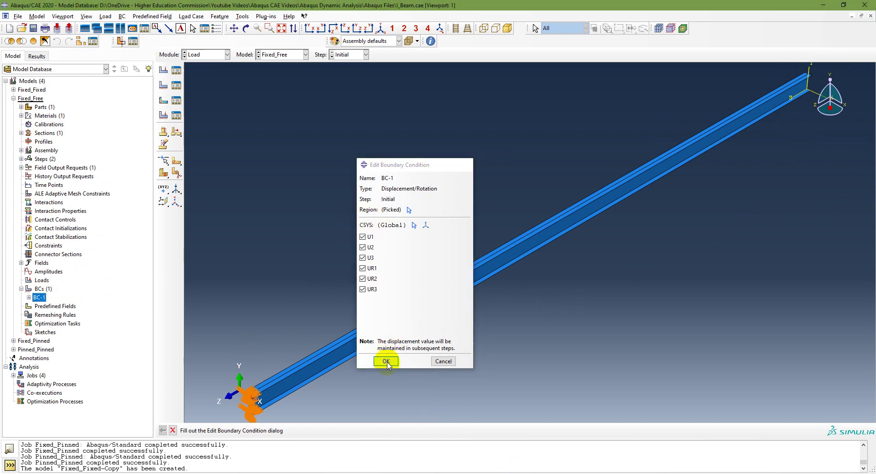
- Load the Fixed_Free job's results and plot displacement contours on the deformed beam in an isometric view
click(13, 375)
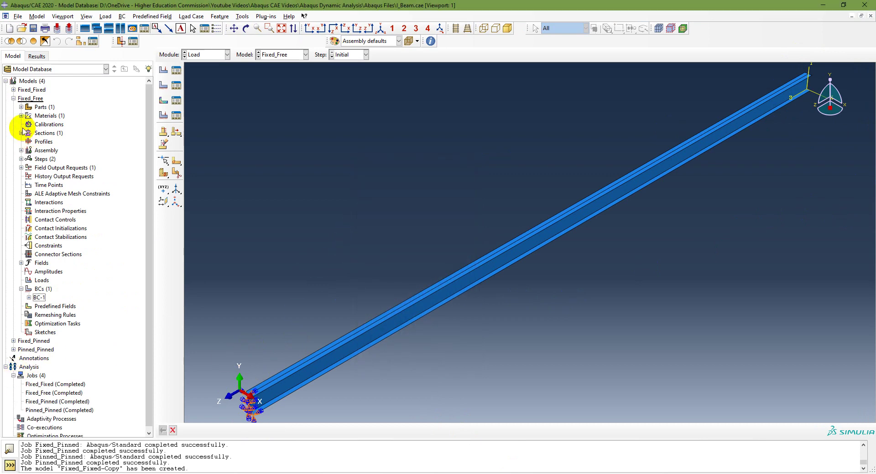
click(14, 98)
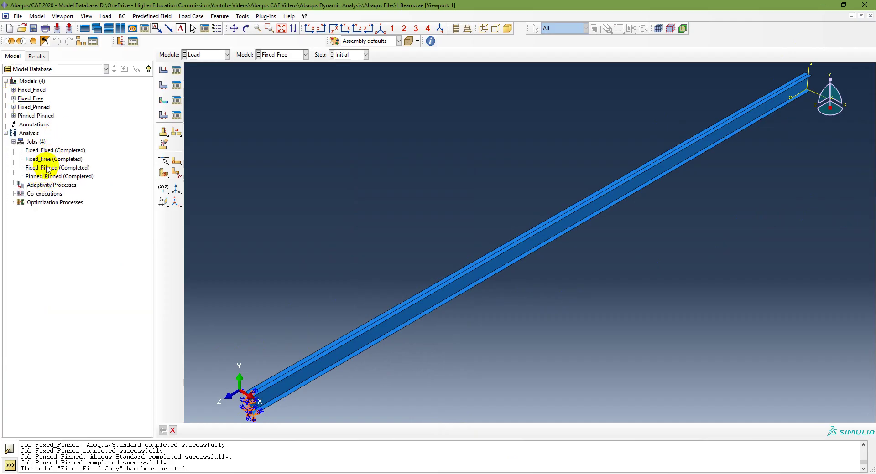
click(64, 160)
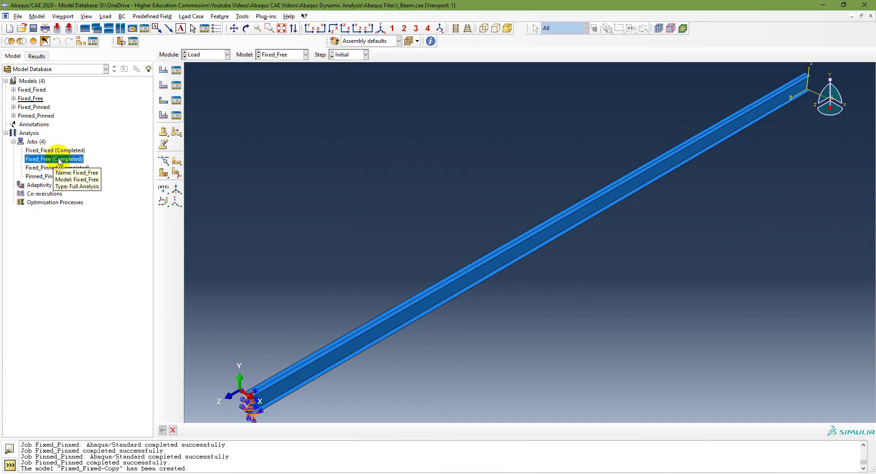
right_click(56, 159)
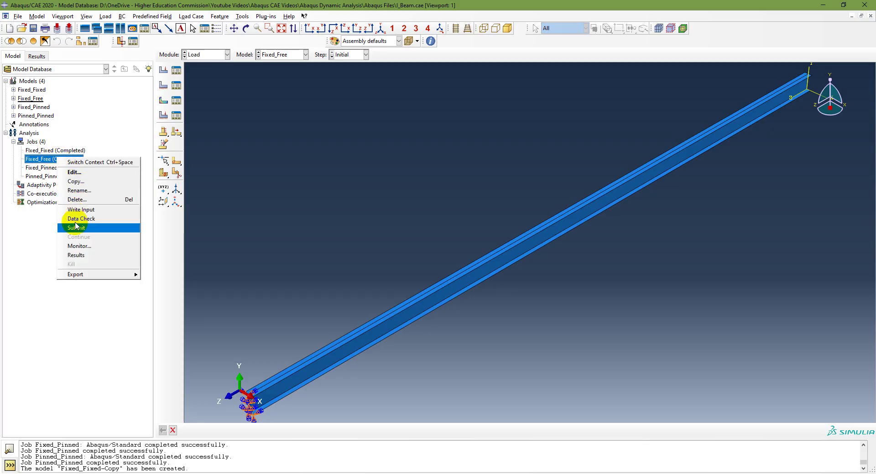
click(75, 251)
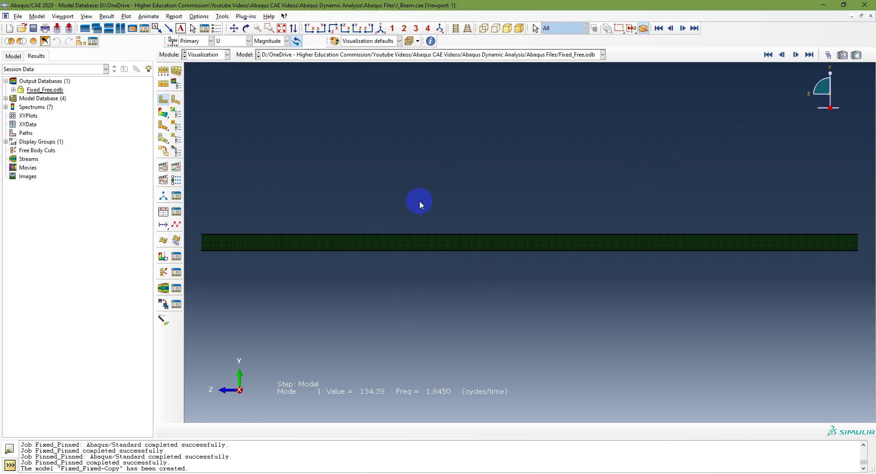
click(163, 112)
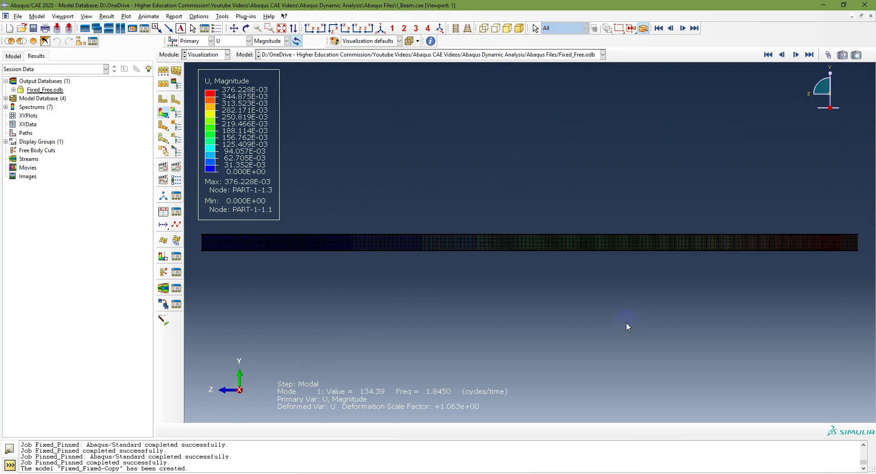
click(381, 29)
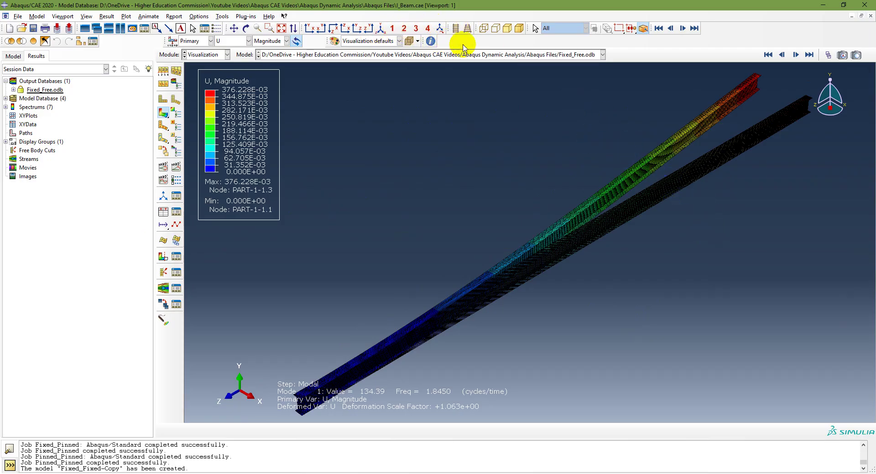
- Step through the Fixed_Free modal results up to mode 12 and examine the vertical bending mode shapes and frequencies from the side
click(796, 54)
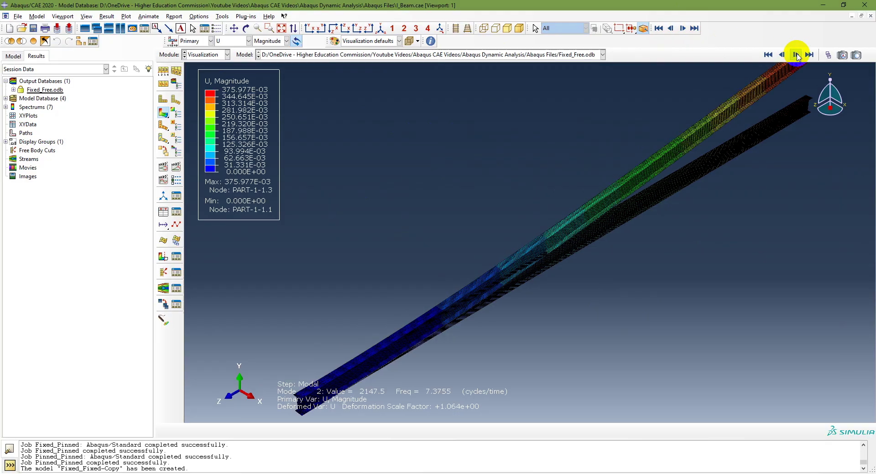
click(368, 27)
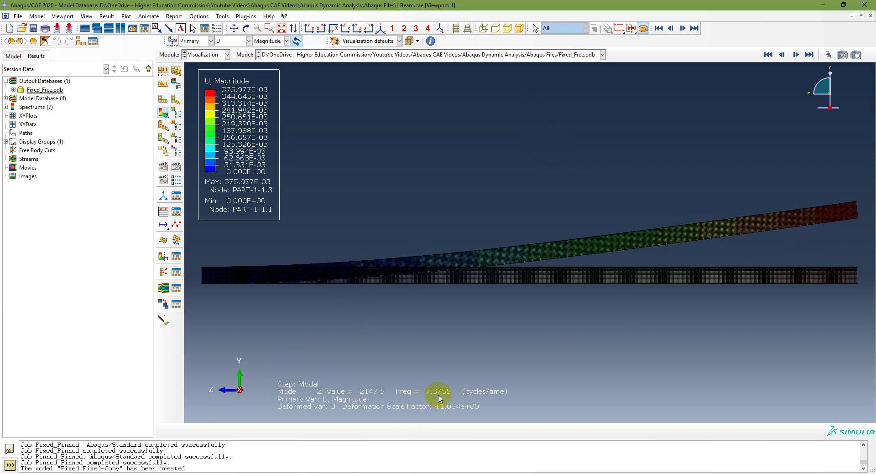
click(795, 55)
click(794, 55)
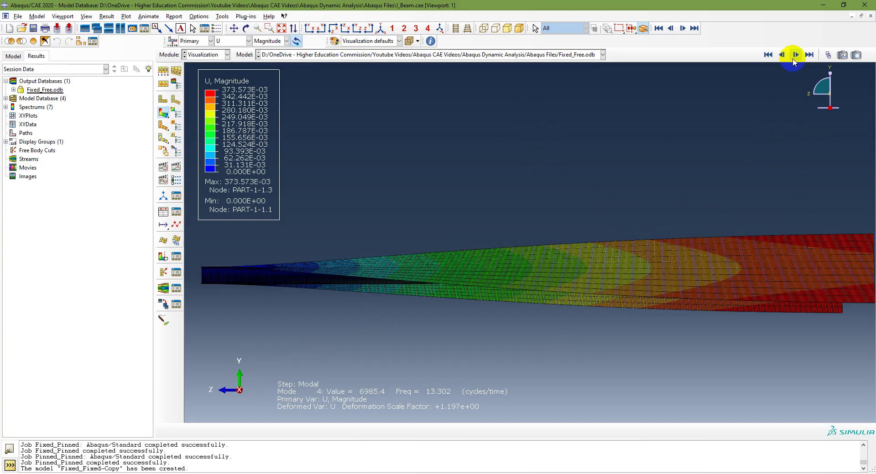
click(795, 54)
click(795, 55)
click(794, 55)
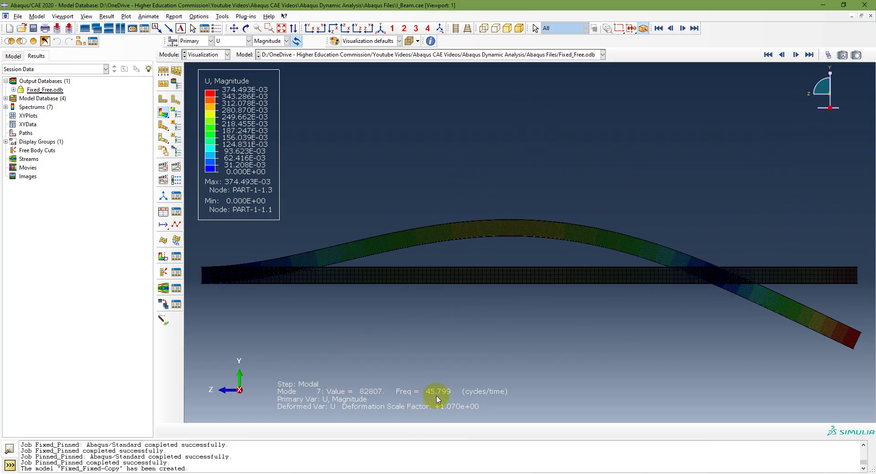
click(796, 56)
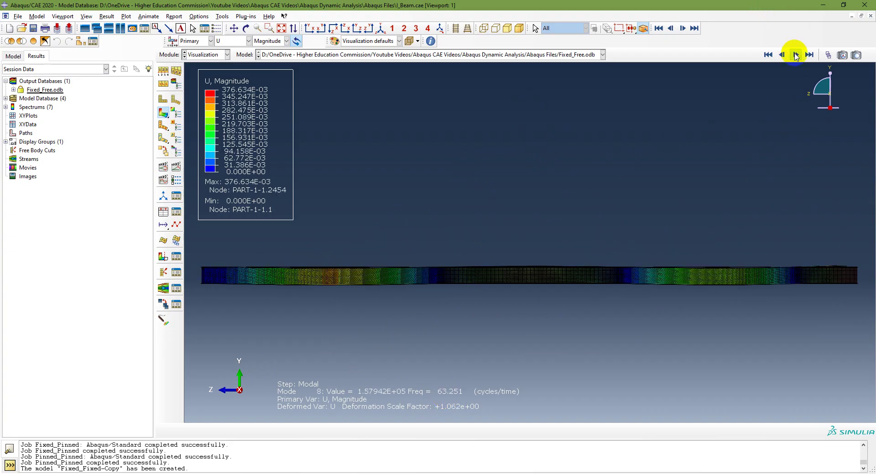
click(796, 55)
click(796, 55)
click(796, 55)
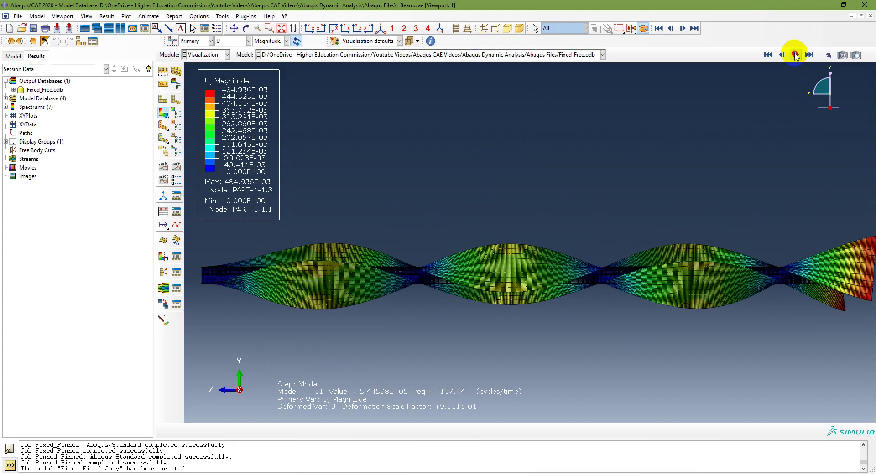
click(796, 55)
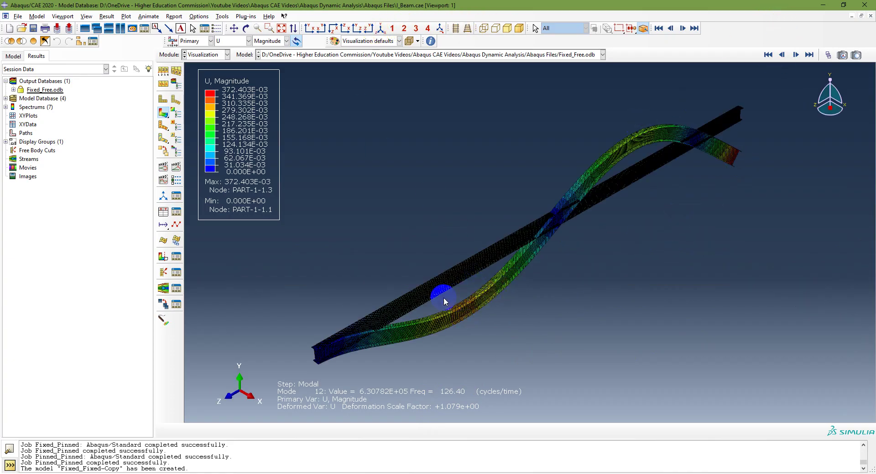
- Switch to the Mechanical Vibration PDF and examine the fixed-free beam's frequency equation, mode shape and βl values on page 772
key(alt+Tab)
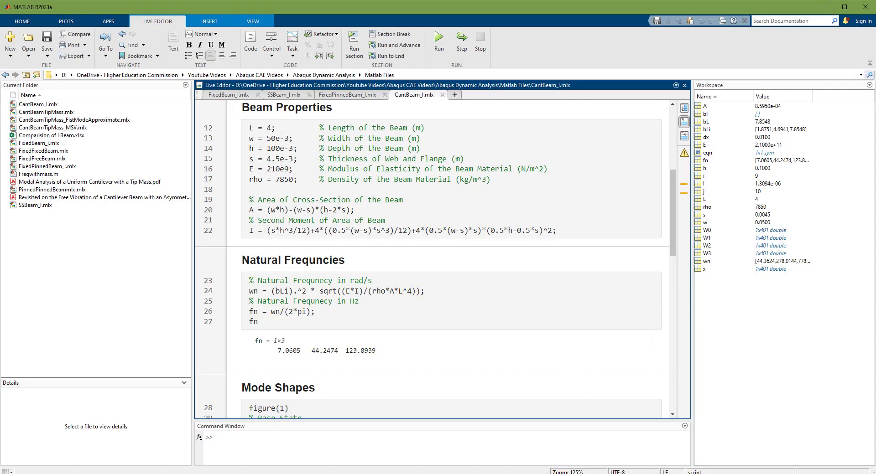
key(alt+Tab)
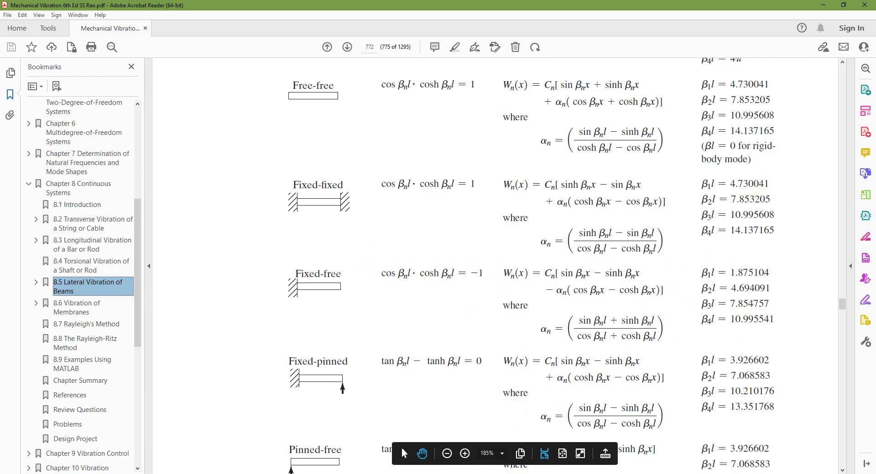
- Switch to MATLAB and review the frequency equation cos(bL)*cosh(bL)== -1, beam properties, natural frequency and mode shape code in CantBeam_I.mlx
key(alt+Tab)
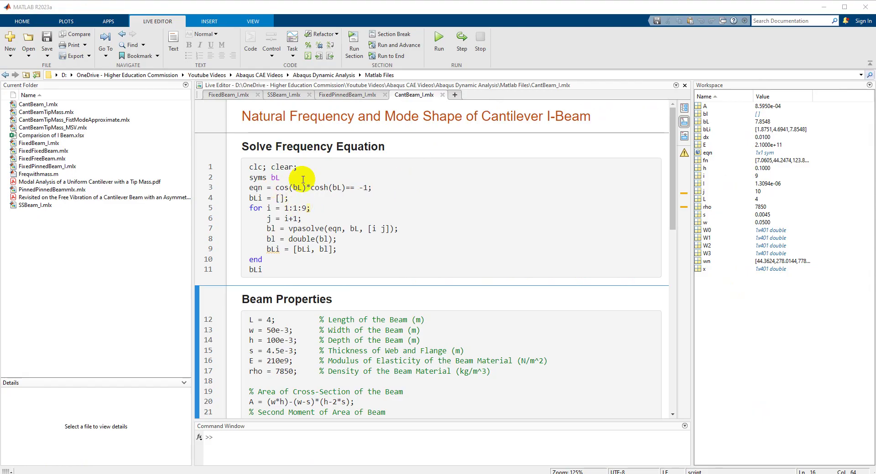
drag(276, 191, 368, 188)
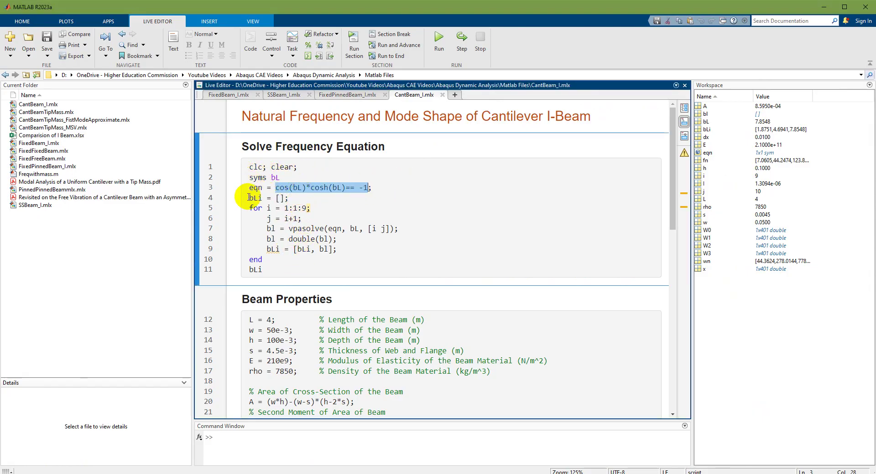
scroll(332, 248, down, 3)
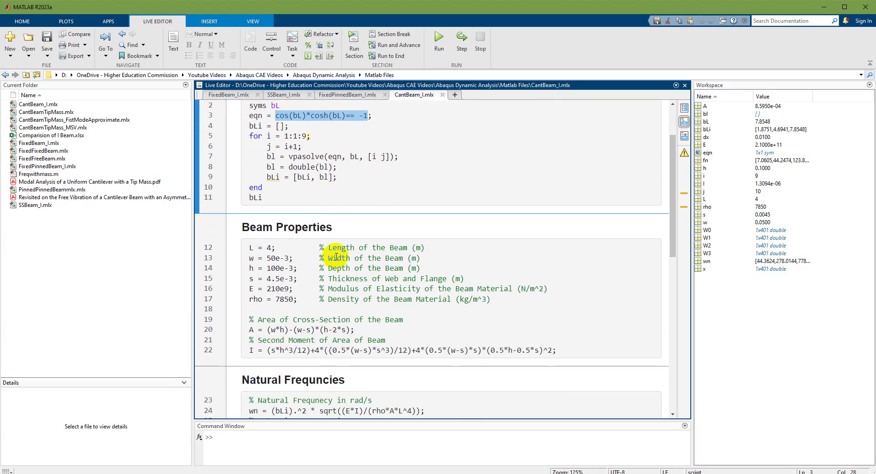
scroll(316, 351, down, 5)
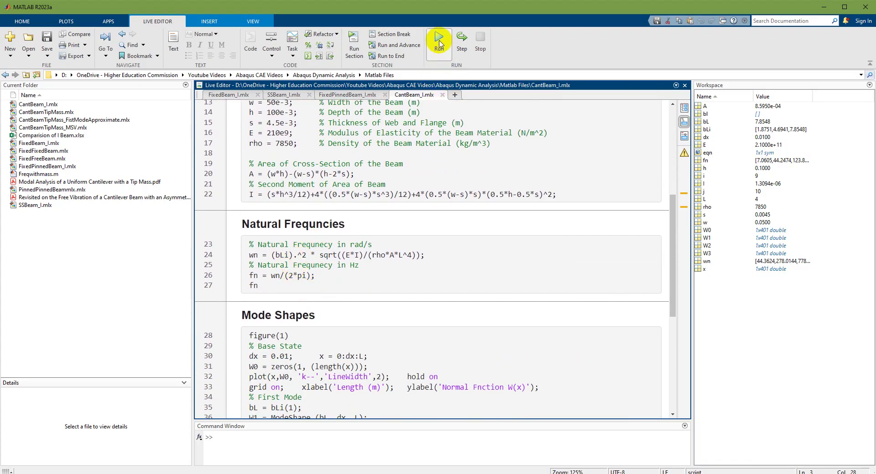
scroll(324, 306, down, 1)
scroll(314, 296, down, 3)
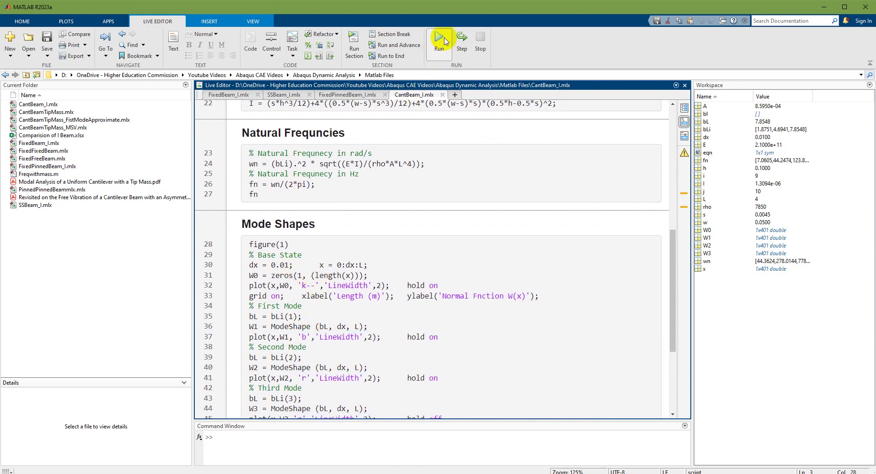
- Run the CantBeam_I.mlx live script and compare its βl values with the fixed-free row in the Mechanical Vibration PDF
click(437, 41)
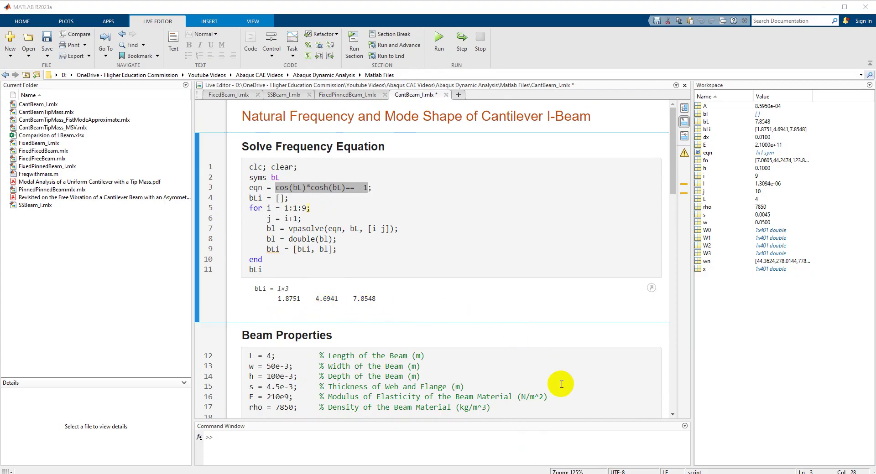
key(alt+Tab)
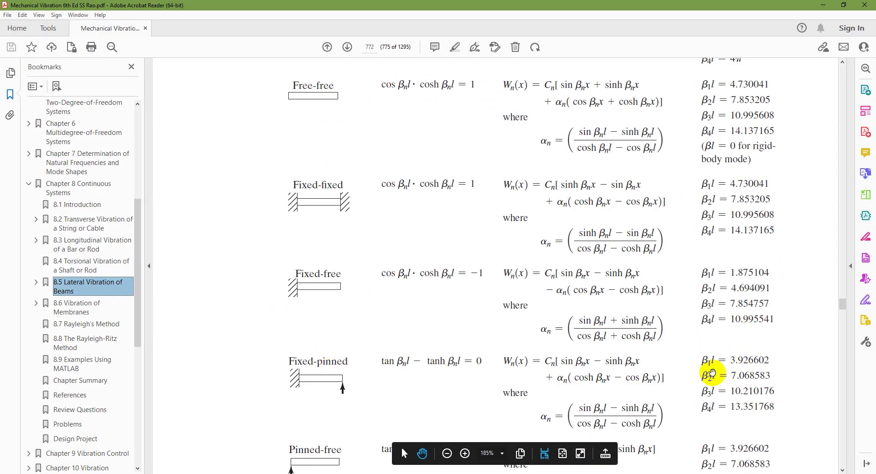
- Cross-check the fixed-free βl values on page 772 of the Mechanical Vibration PDF against the bLi output in MATLAB
scroll(716, 369, down, 1)
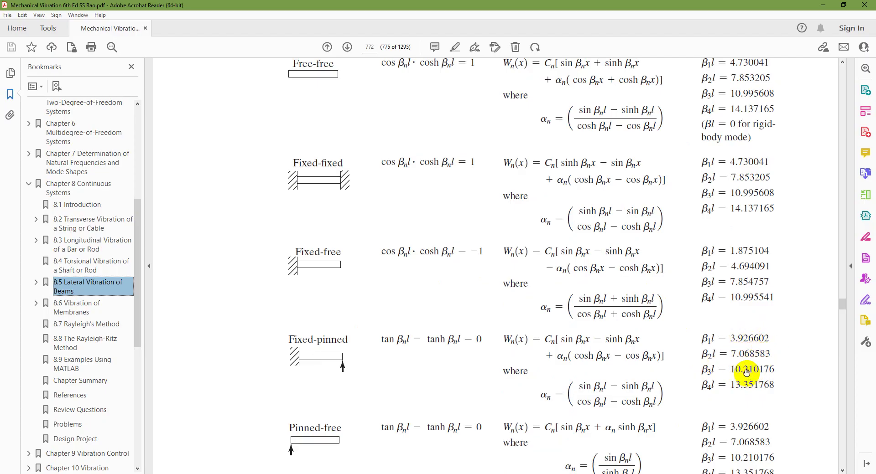
click(415, 473)
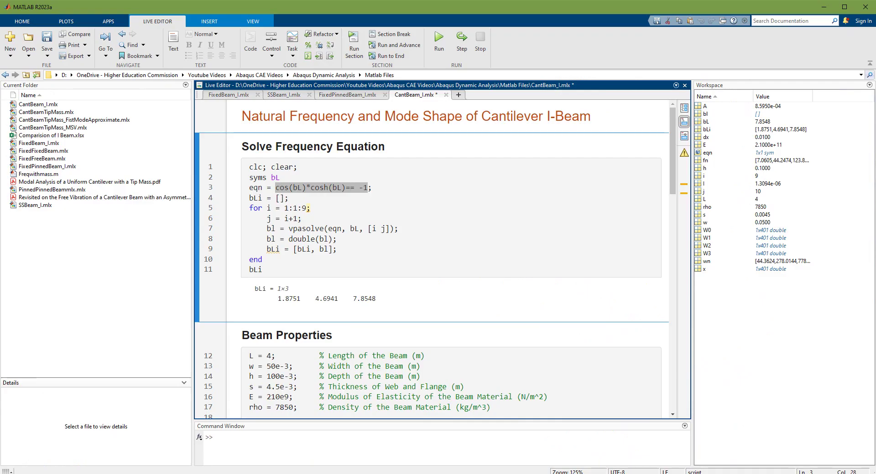
key(alt+Tab)
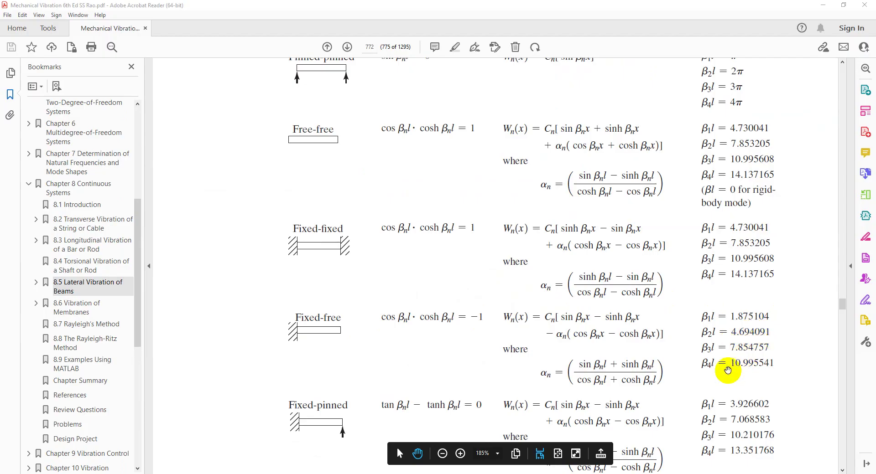
key(alt+Tab)
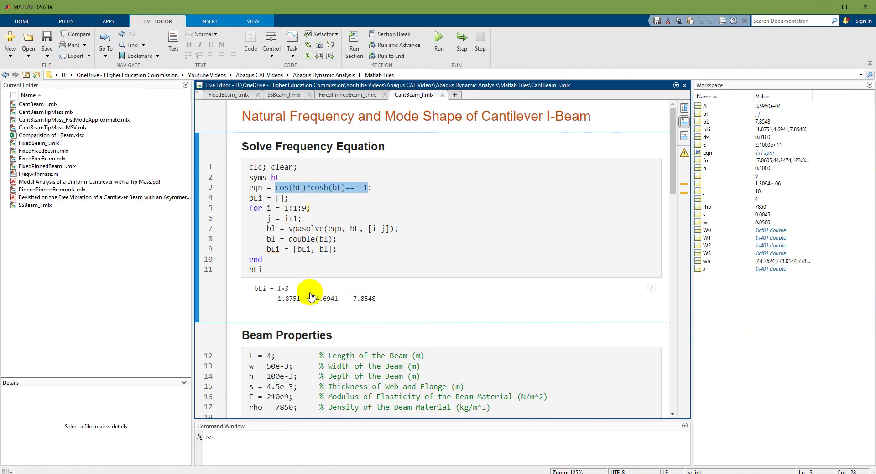
- Review the remaining sections of CantBeam_I.mlx and the Cantilever frequency comparison in Excel, and switch to the I-beam problem slide in PowerPoint
scroll(311, 292, down, 4)
scroll(312, 292, down, 4)
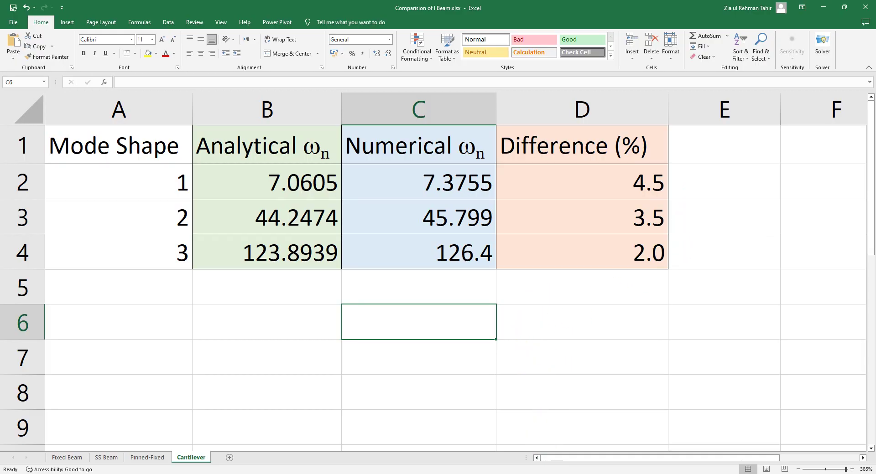
key(alt+Tab)
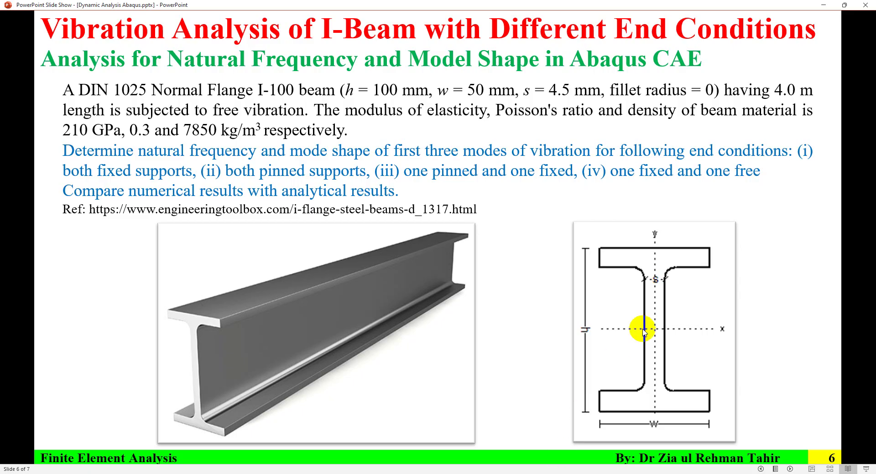